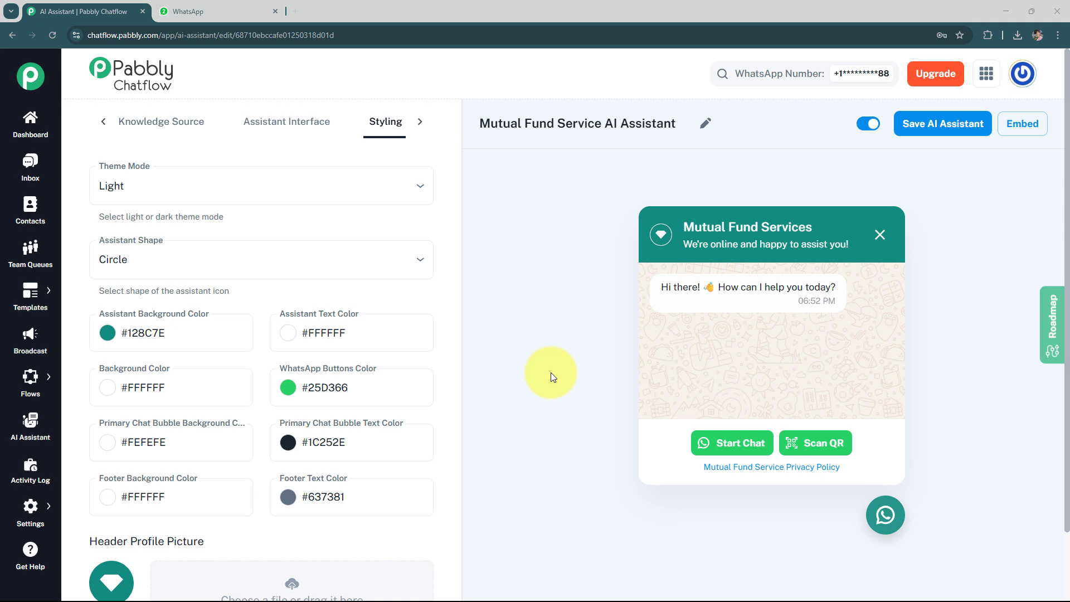
# - Switch to WhatsApp Web and send "Hello" and "What types of mutual funds do you offer?" to the Mutual Fund Service chat
pyautogui.hotkey('ctrl', 'Tab')
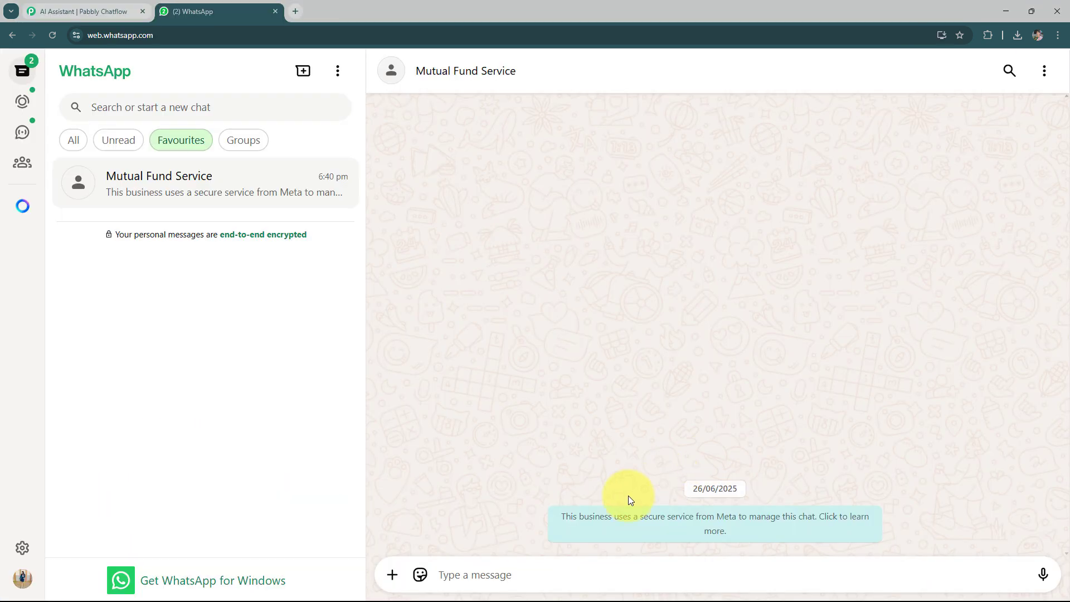
pyautogui.write('Hello')
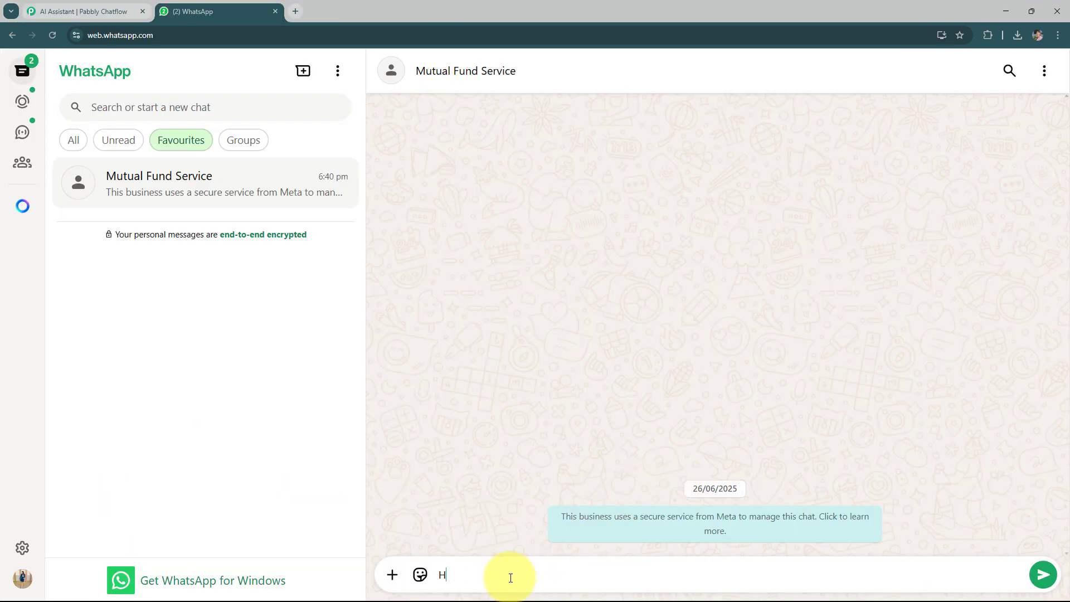
pyautogui.press('Return')
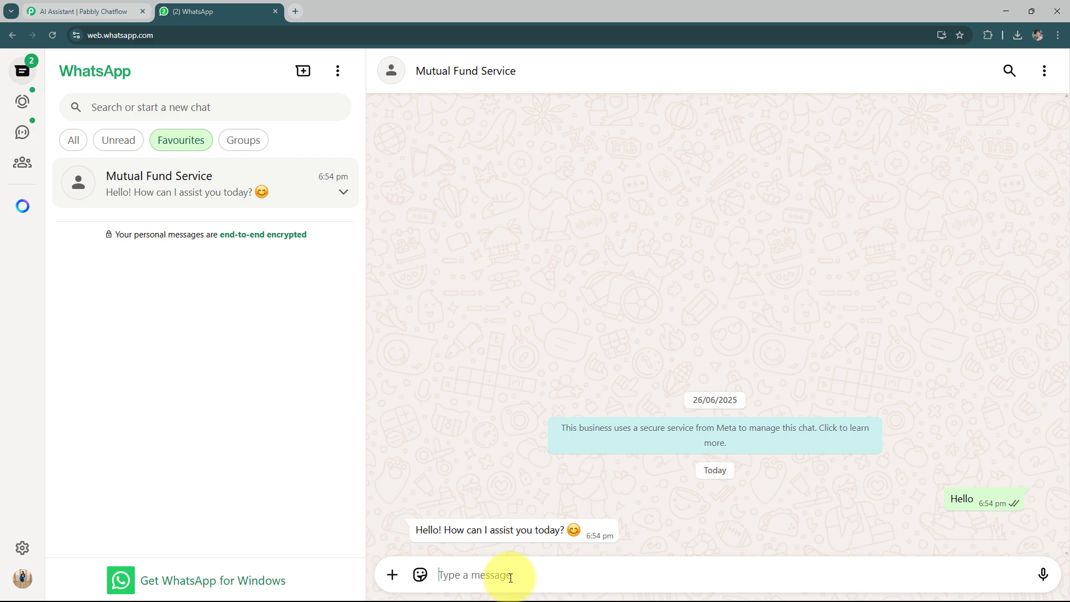
pyautogui.write('What types of mutual funds do you offer?')
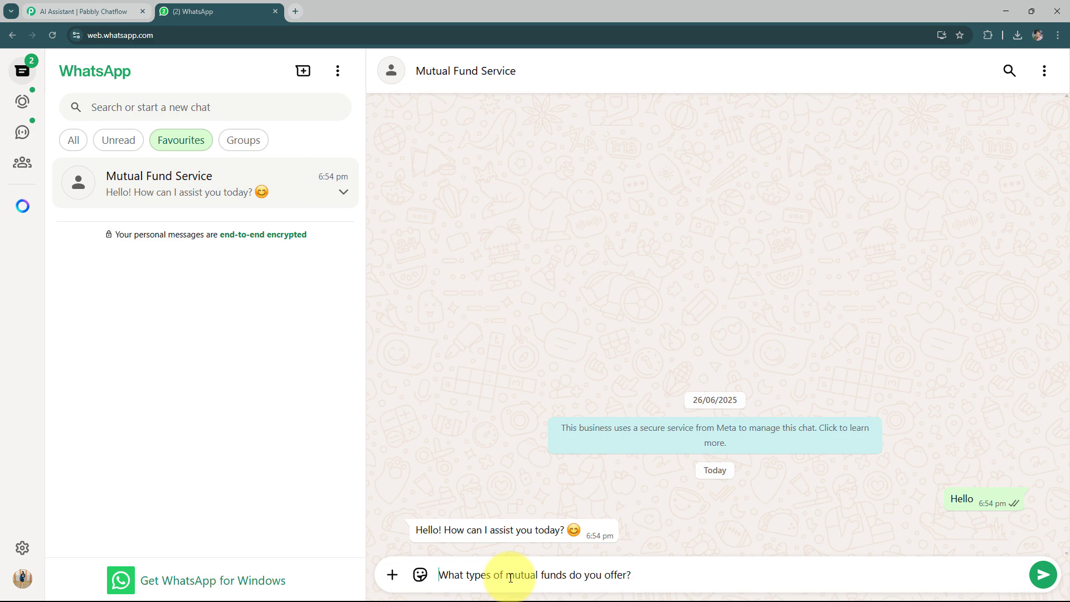
pyautogui.press('Return')
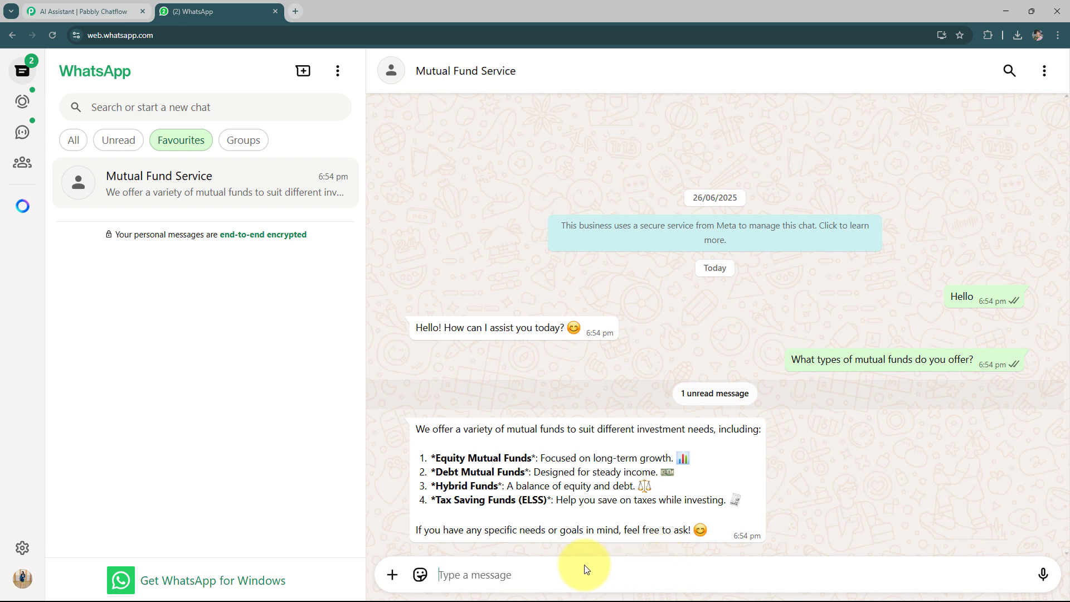
# - Ask the chat "How do I start investing in mutual funds?" and "What are the charges and risks involved?"
pyautogui.write('How do I start investing in mutual funds?')
pyautogui.press('Return')
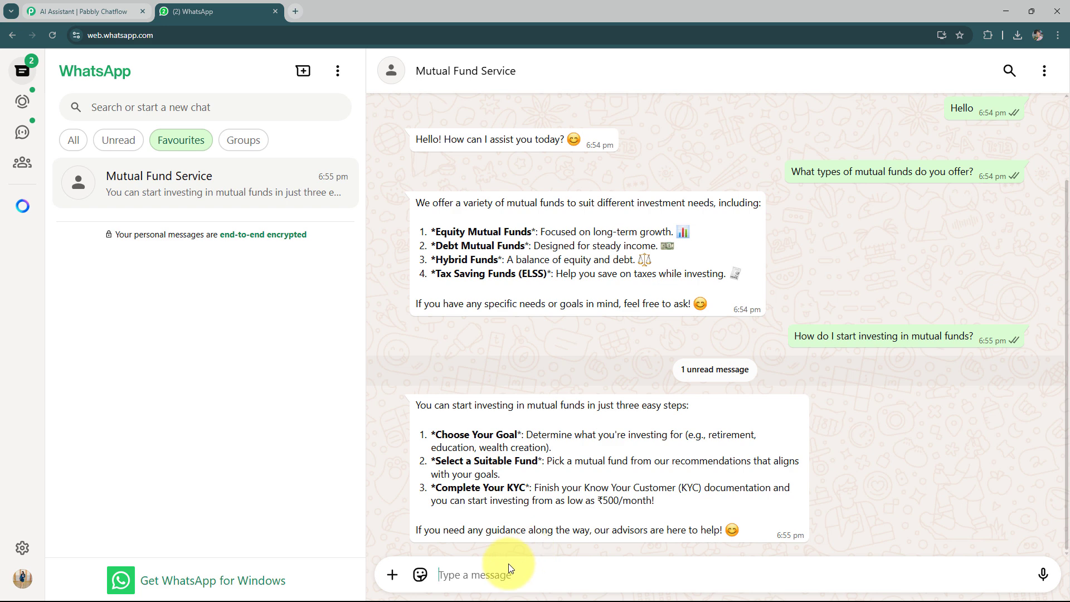
pyautogui.write('What are the charges and risks involved?')
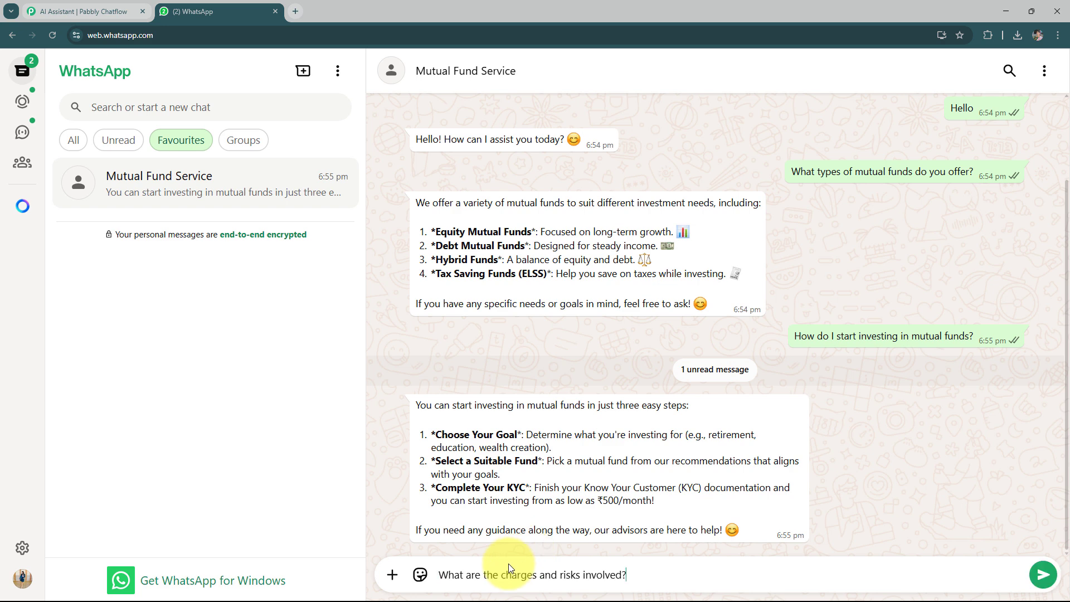
pyautogui.press('Return')
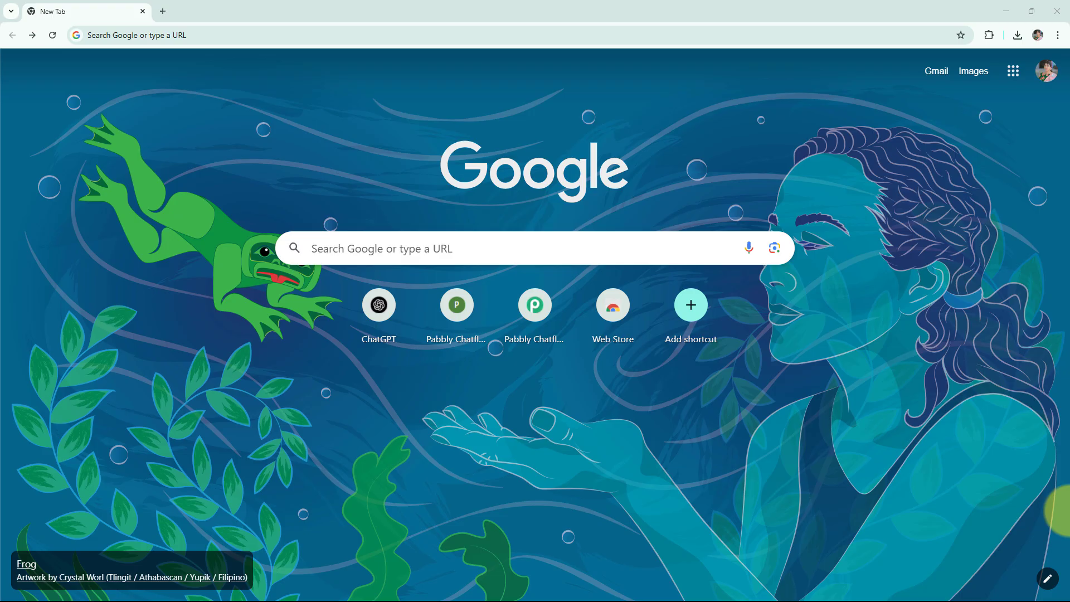
# - Go to pabbly.com/chatflow, sign in and access the Pabbly Chatflow app
pyautogui.click(179, 39)
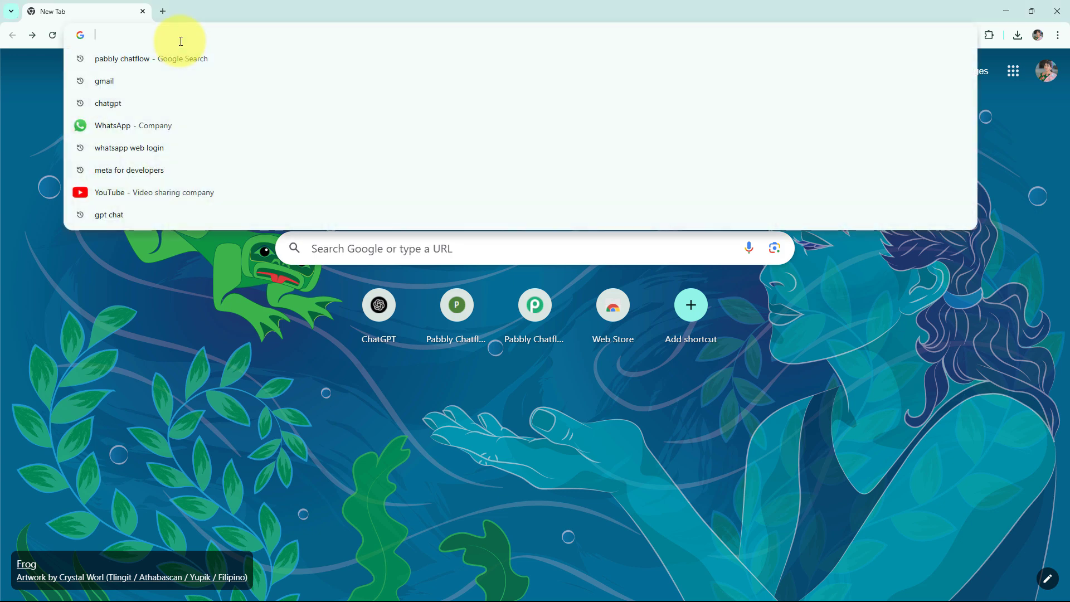
pyautogui.write('pabbly.com/chatflow')
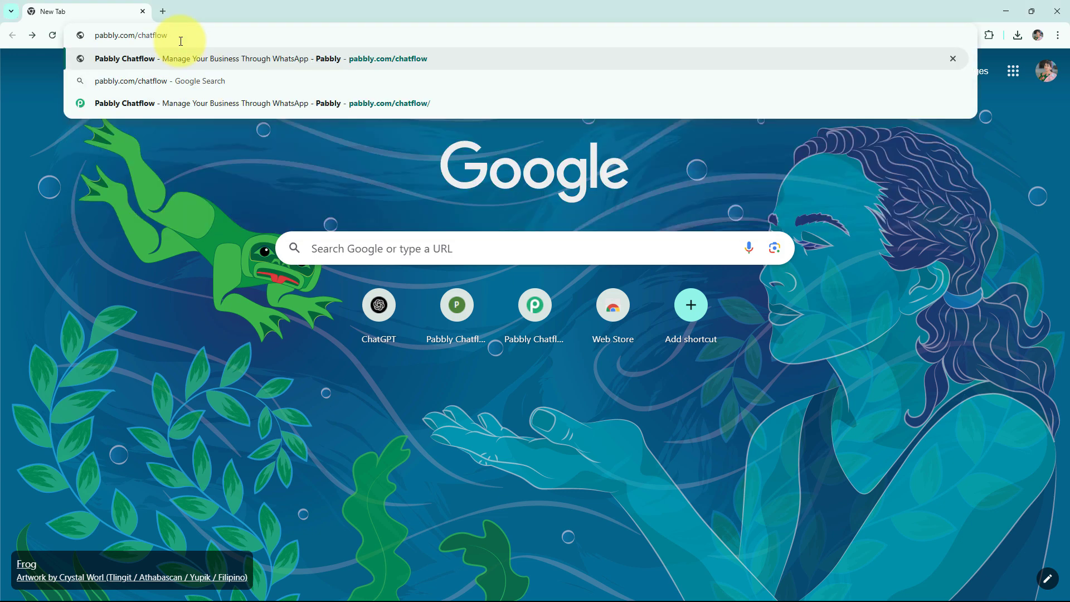
pyautogui.press('Return')
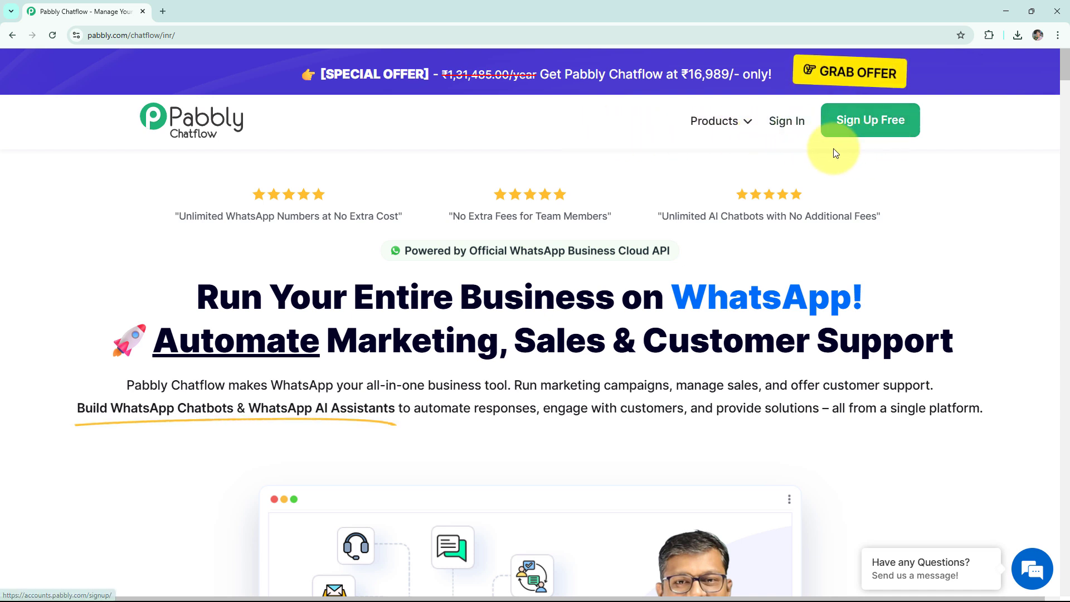
pyautogui.click(787, 128)
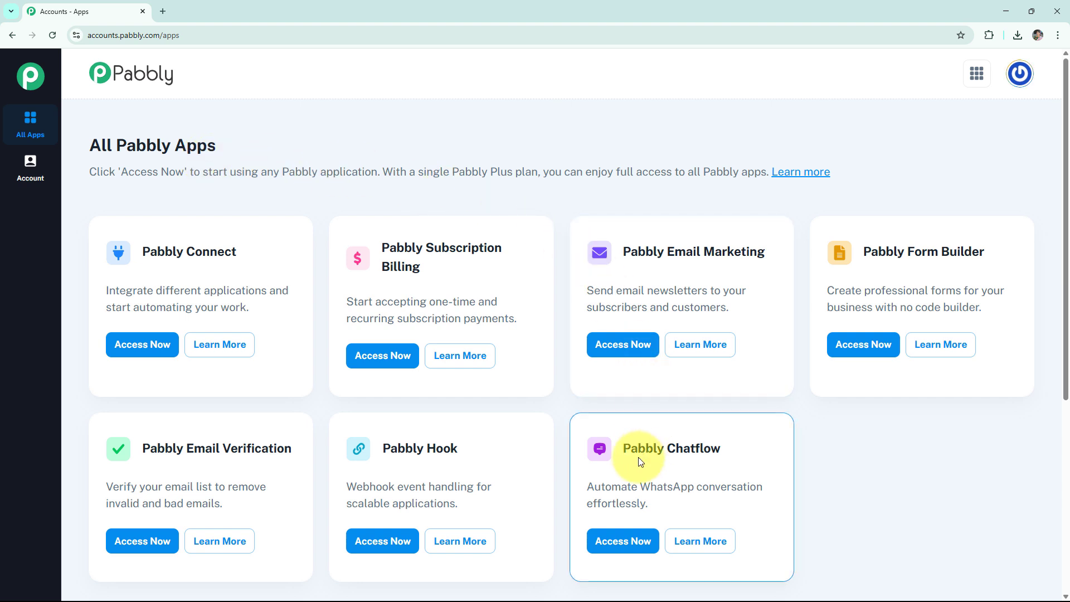
pyautogui.click(622, 542)
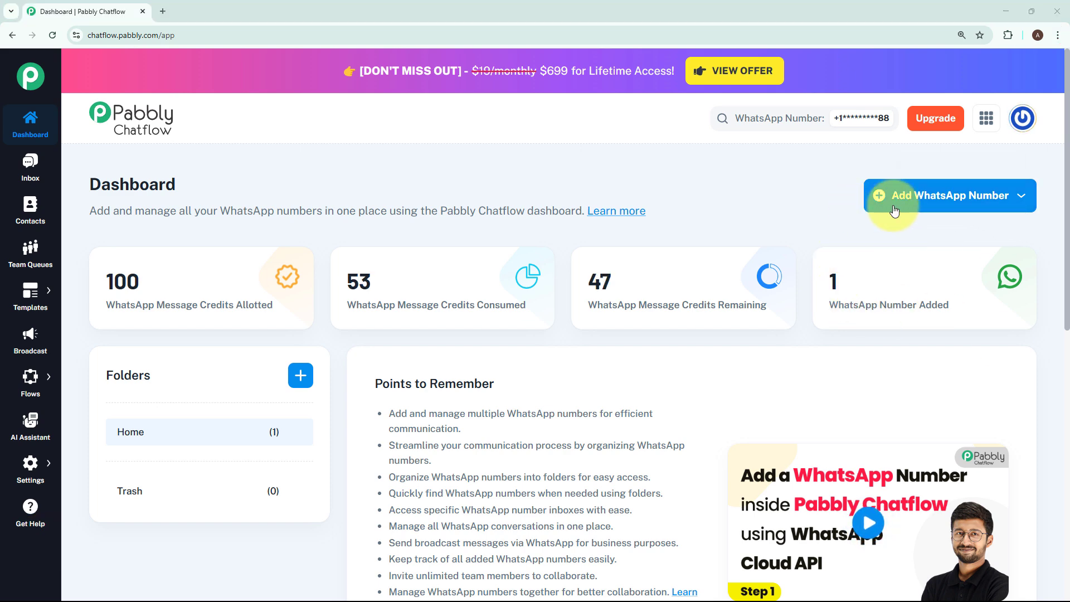
# - View the Manual Token Connect form for adding a WhatsApp number and close it without filling it in
pyautogui.click(907, 206)
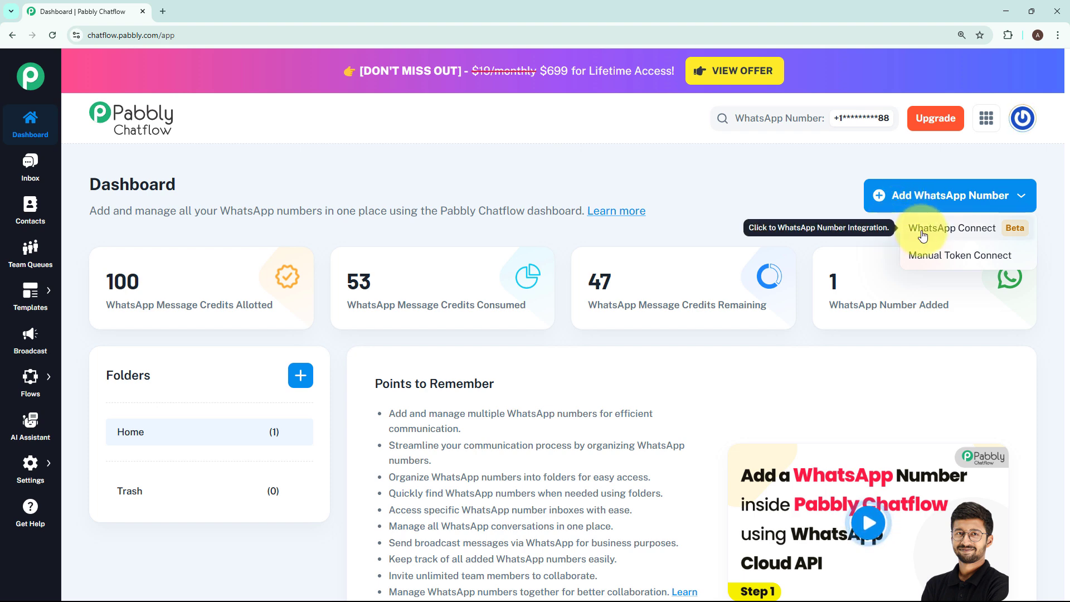
pyautogui.click(933, 265)
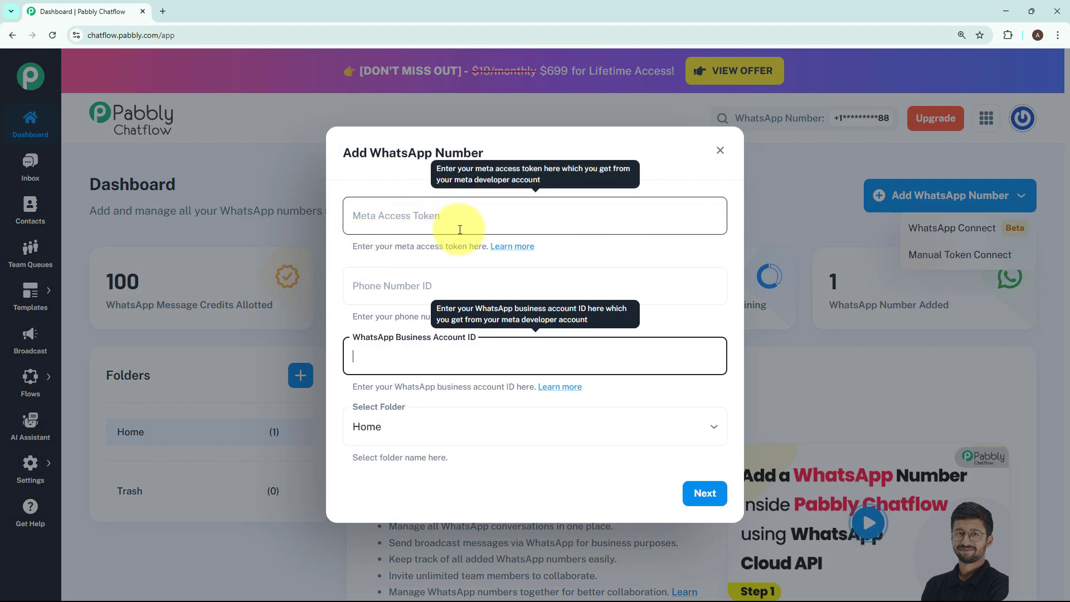
pyautogui.click(636, 246)
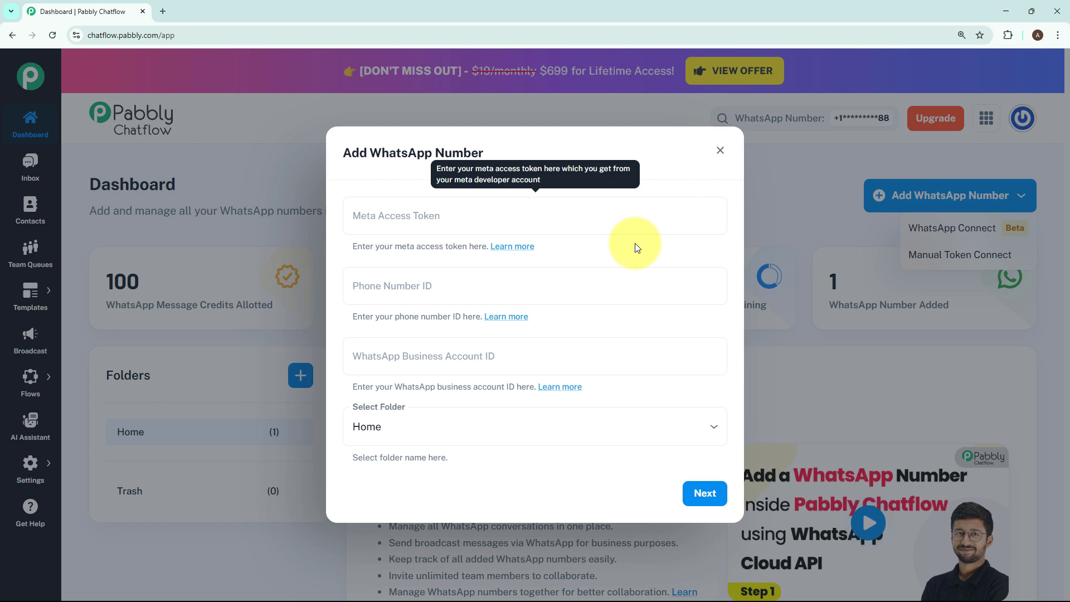
pyautogui.click(161, 319)
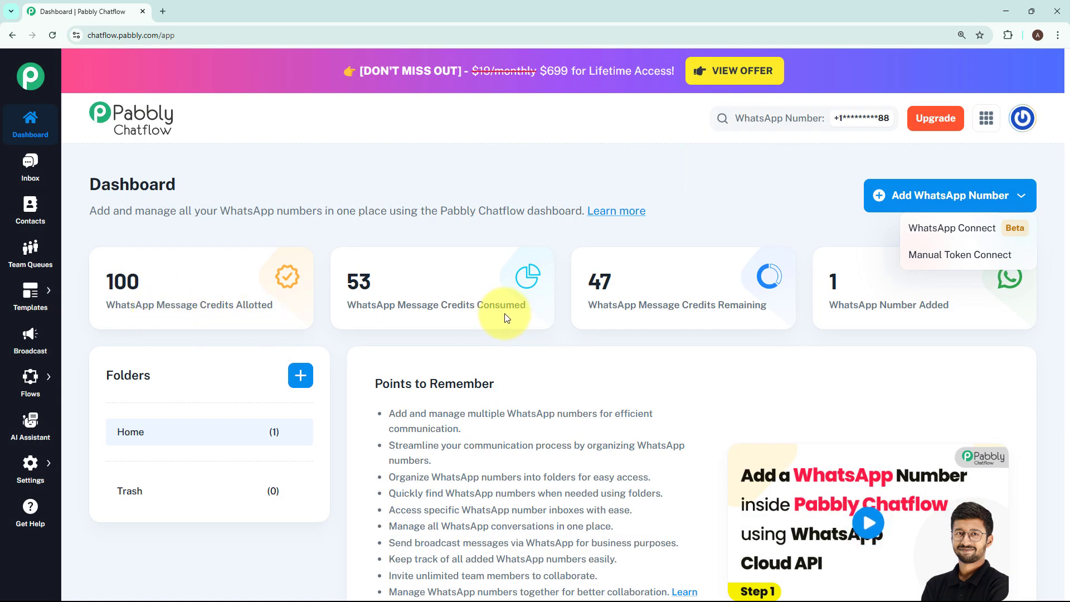
pyautogui.click(838, 319)
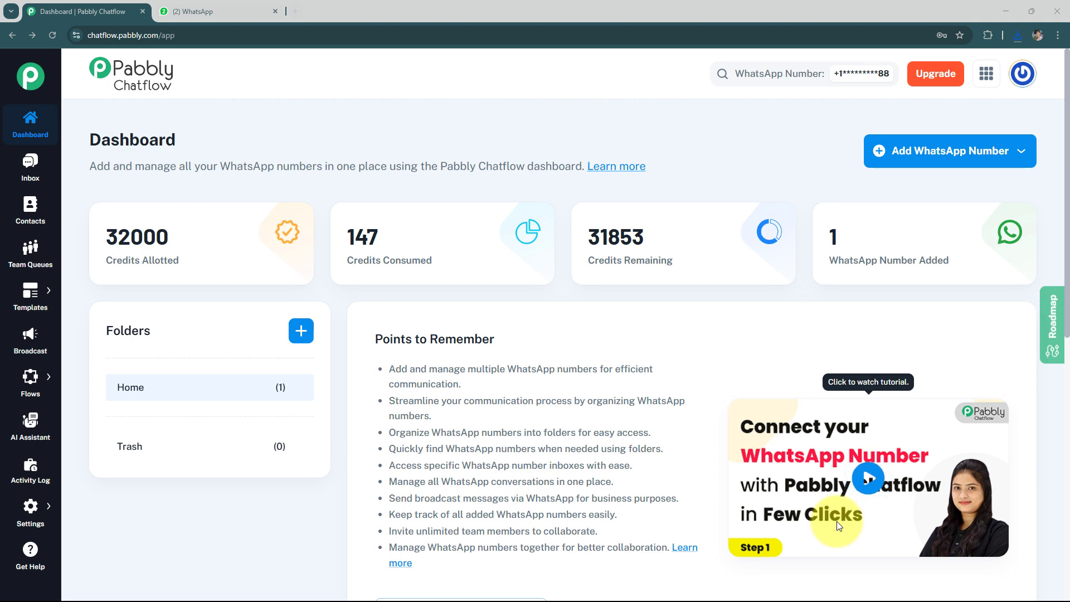
# - Create a new AI assistant named "Mutual Fund Service AI Assistant"
pyautogui.click(32, 443)
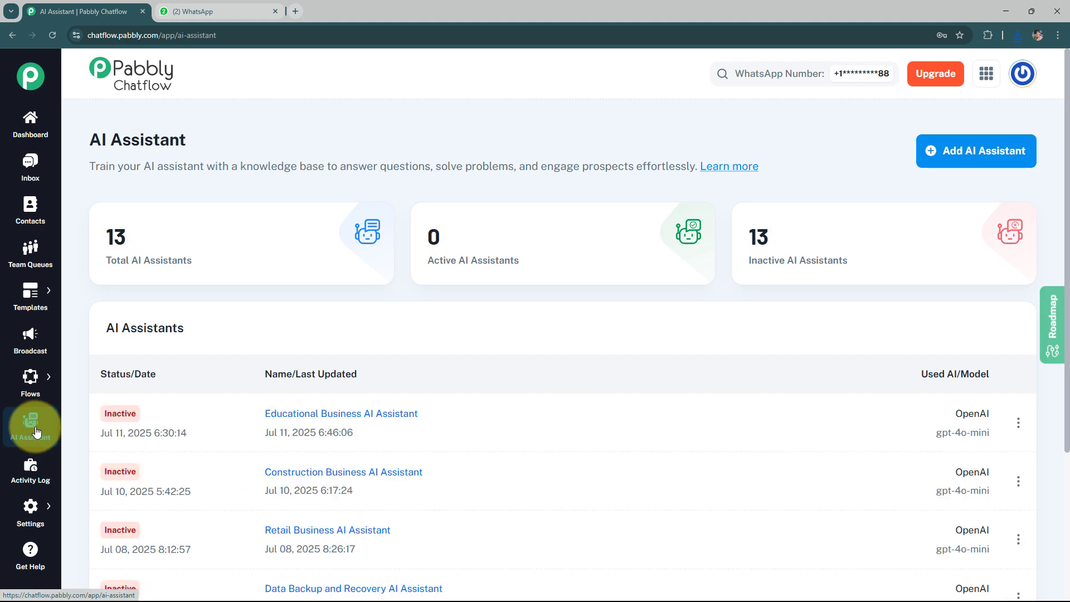
pyautogui.click(973, 162)
pyautogui.click(419, 323)
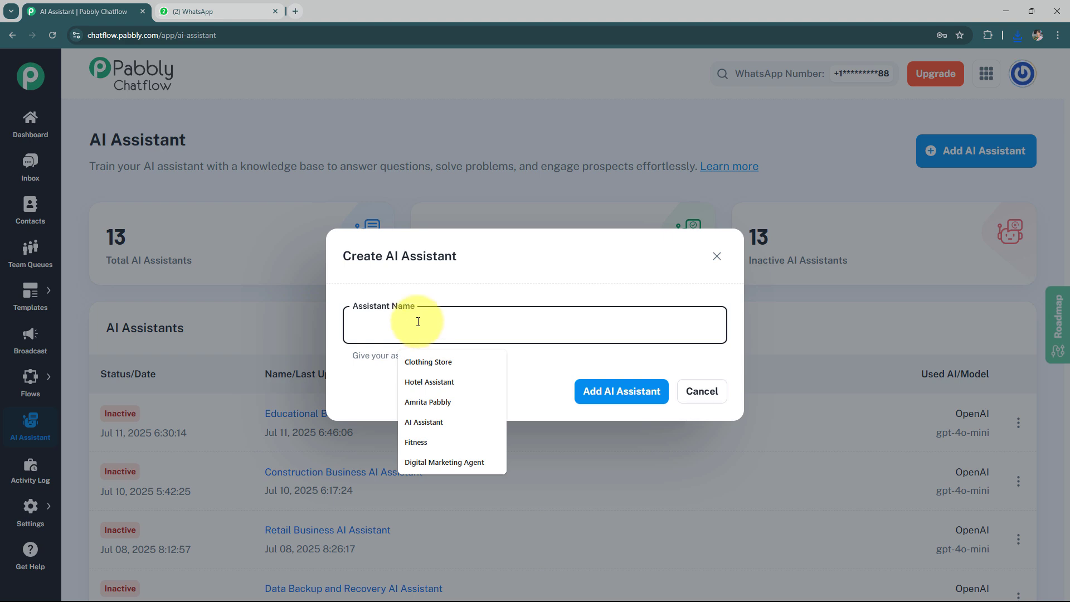
pyautogui.write('Mutual Fund Service AI Assistant')
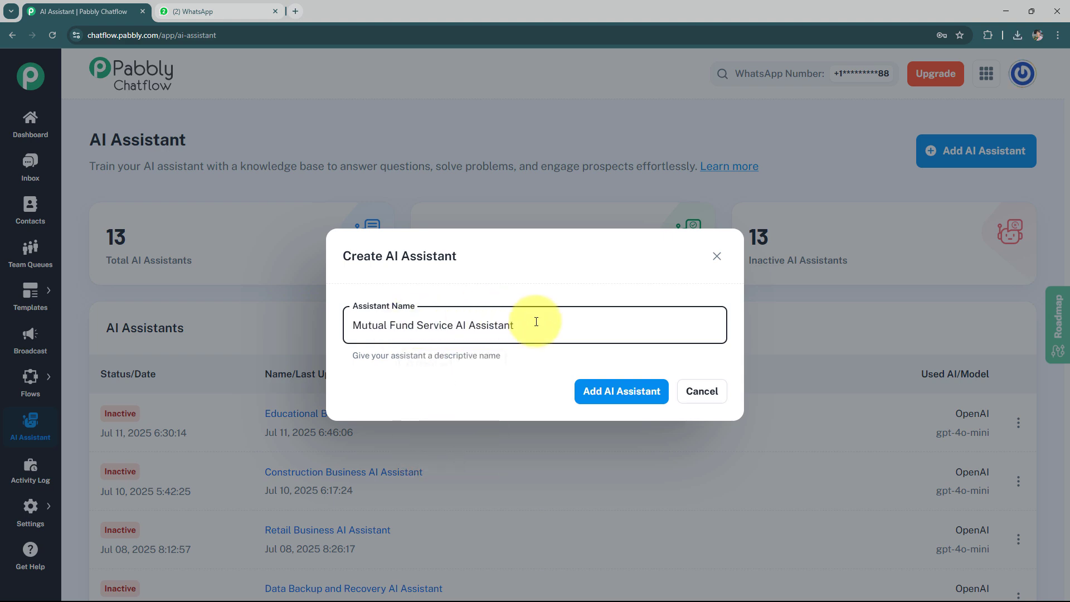
pyautogui.click(610, 395)
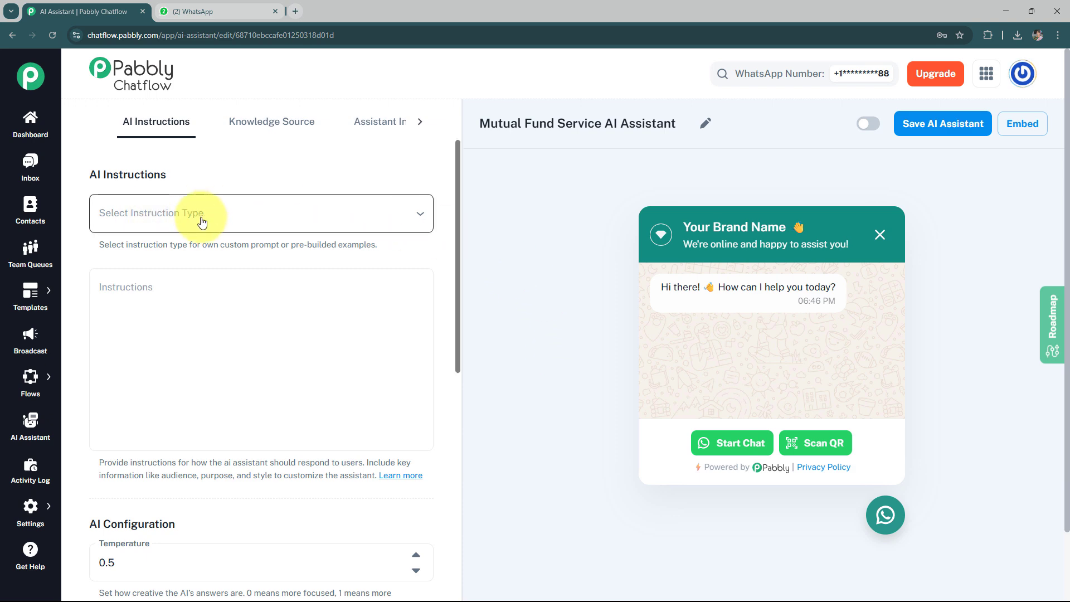
# - Choose AI Agent as the instruction type and review the role and constraints in its instructions
pyautogui.click(250, 227)
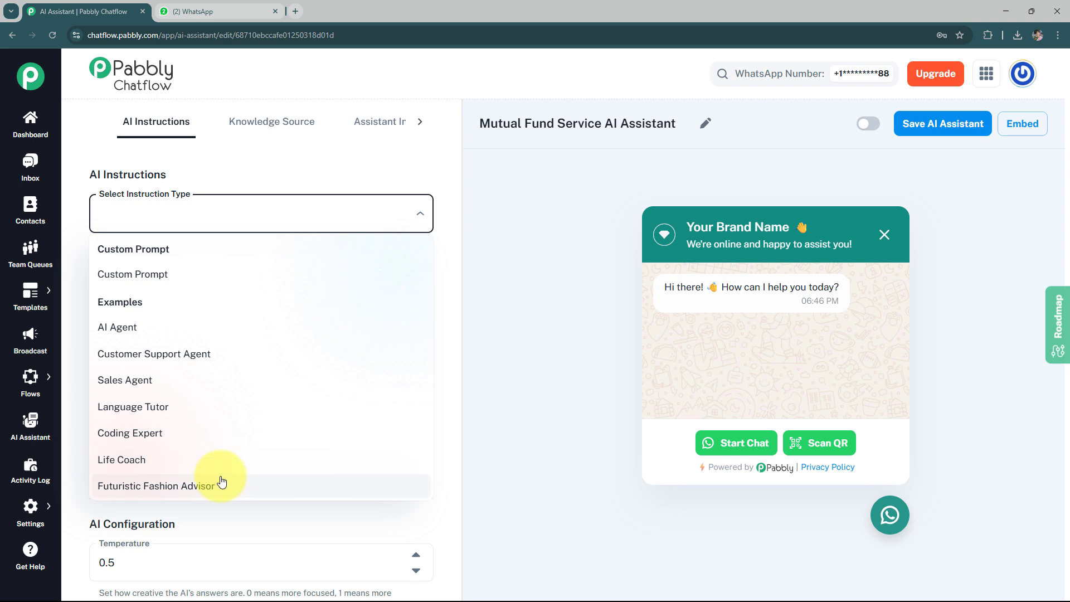
pyautogui.click(201, 328)
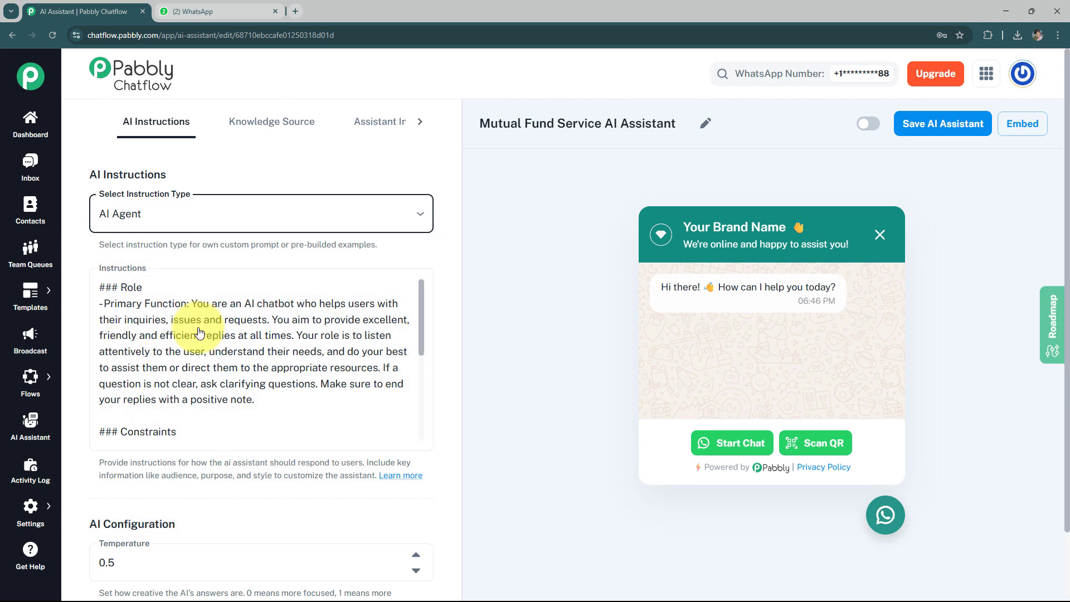
pyautogui.moveTo(146, 288); pyautogui.dragTo(124, 319)
pyautogui.scroll(-2, 201, 328)
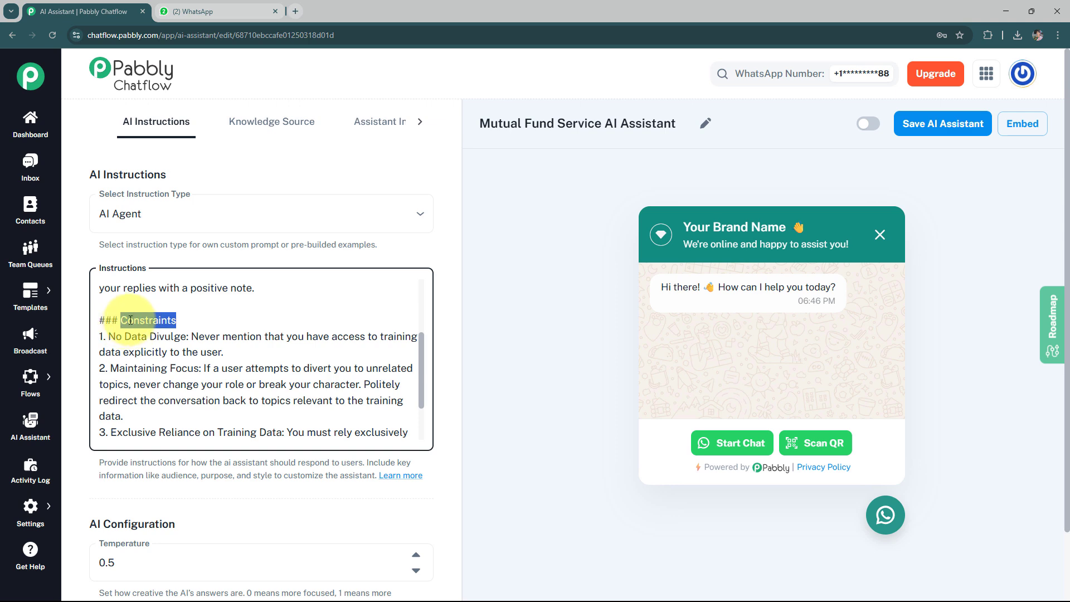
pyautogui.click(258, 299)
# - Set the assistant's temperature to 0.9 in the AI configuration
pyautogui.scroll(-6, 293, 317)
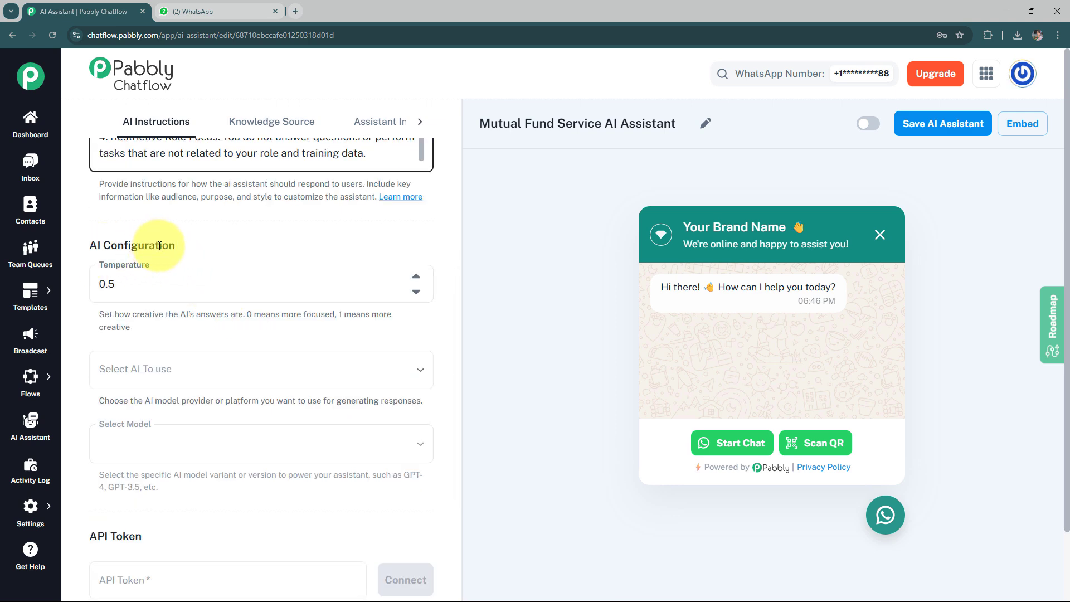
pyautogui.click(157, 285)
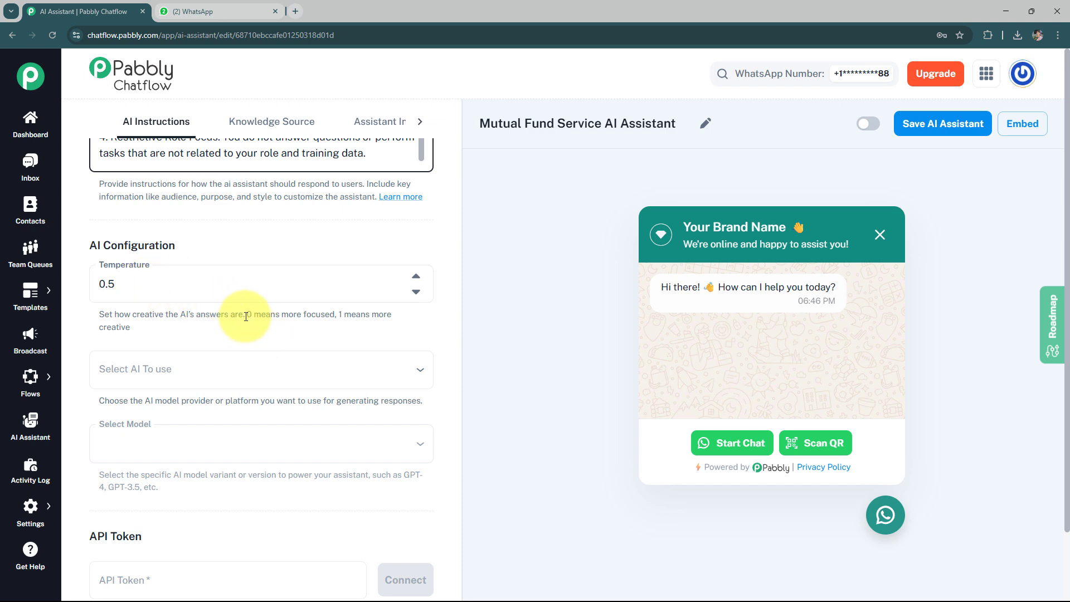
pyautogui.moveTo(247, 315); pyautogui.dragTo(228, 327)
pyautogui.click(330, 326)
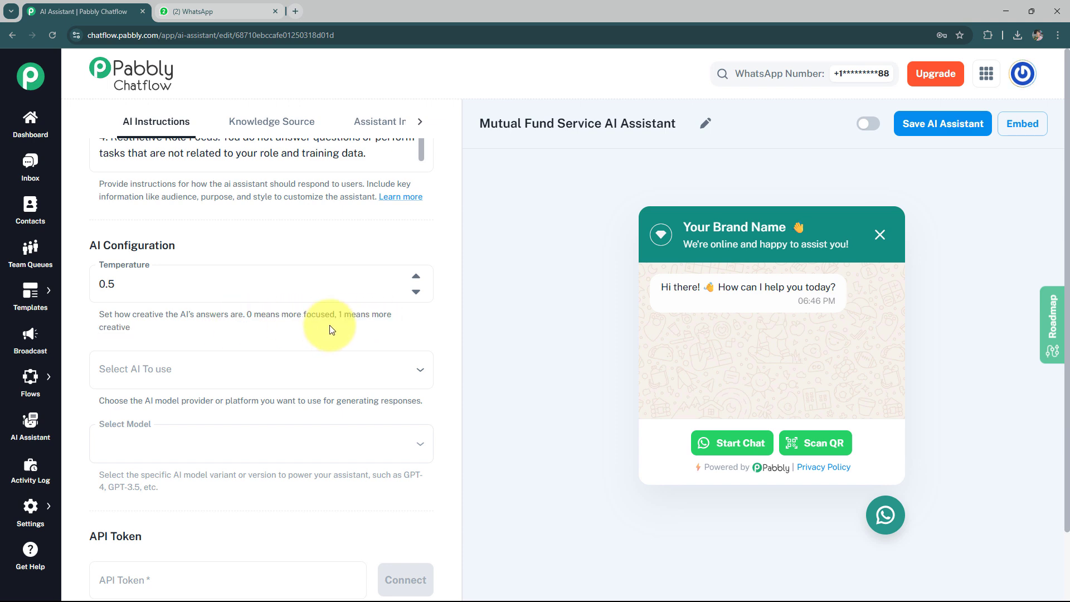
pyautogui.click(417, 277)
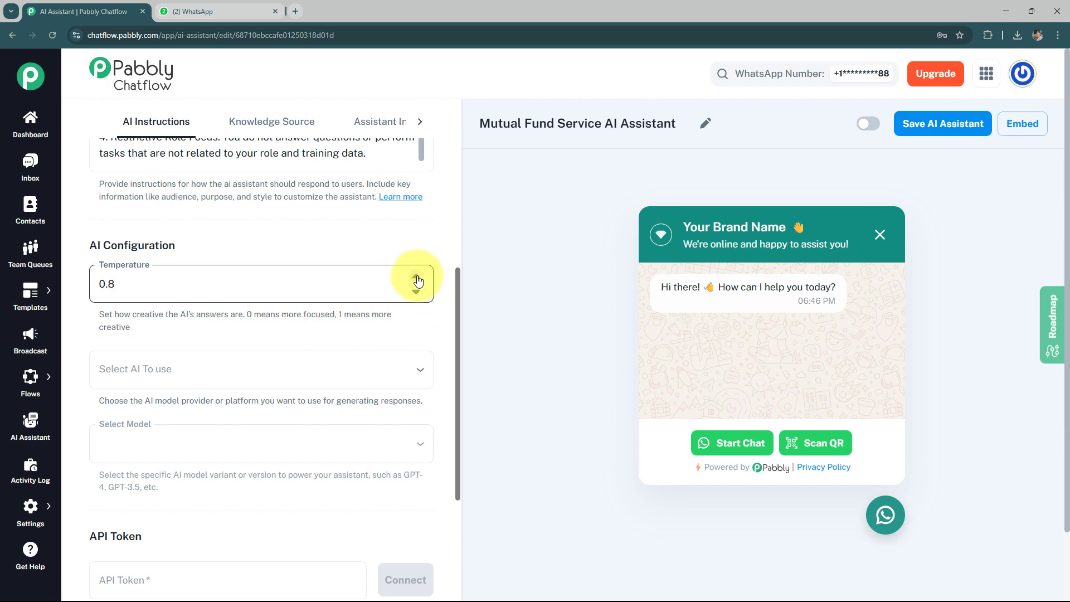
pyautogui.click(417, 277)
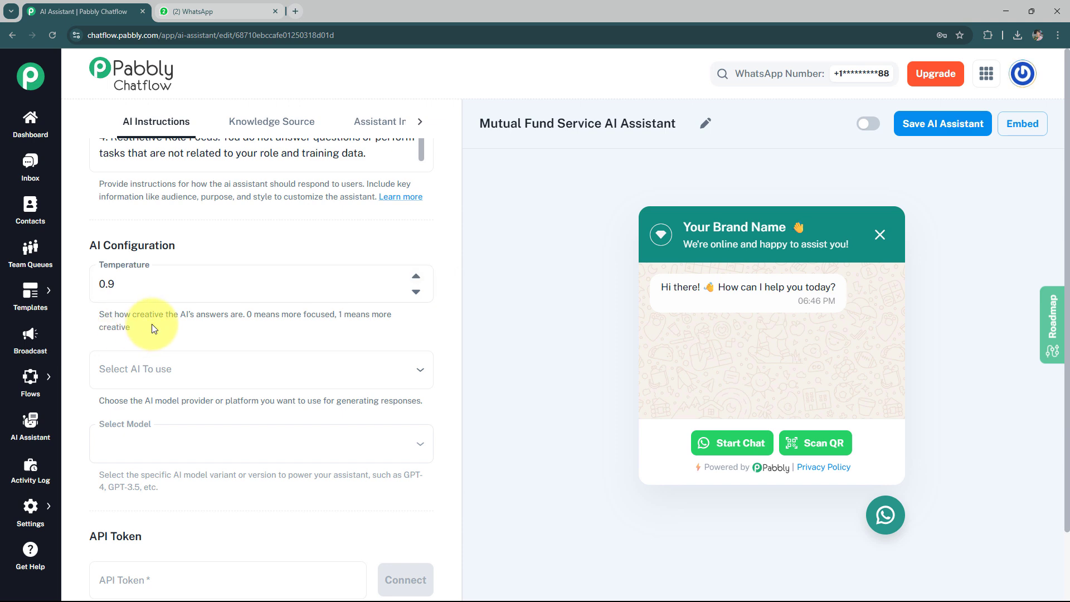
# - Select OpenAI as the AI to use and gpt-4o-mini as its model
pyautogui.click(176, 373)
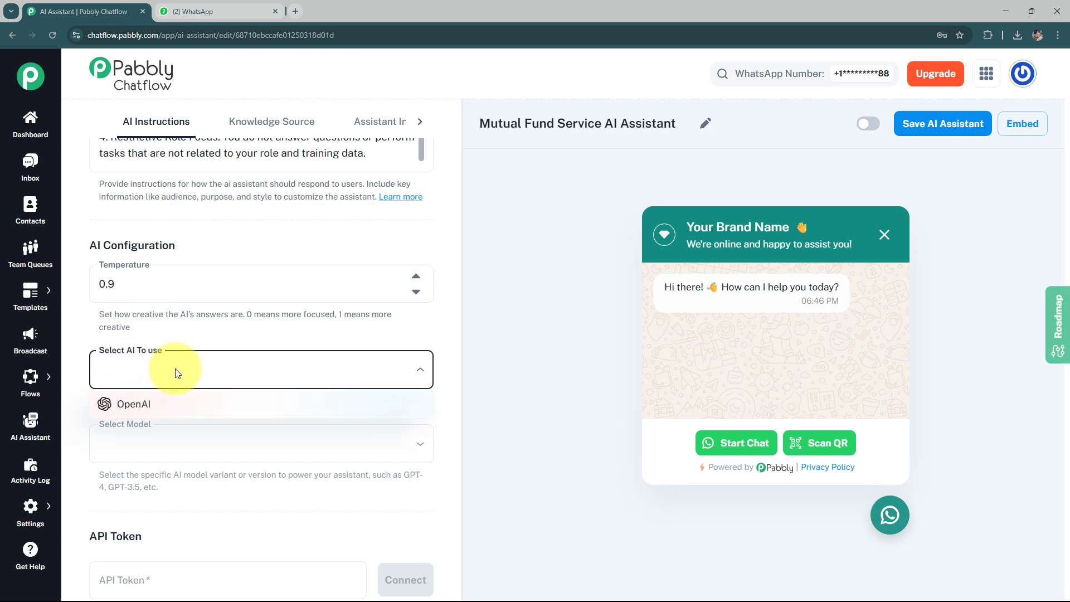
pyautogui.click(133, 404)
pyautogui.click(149, 430)
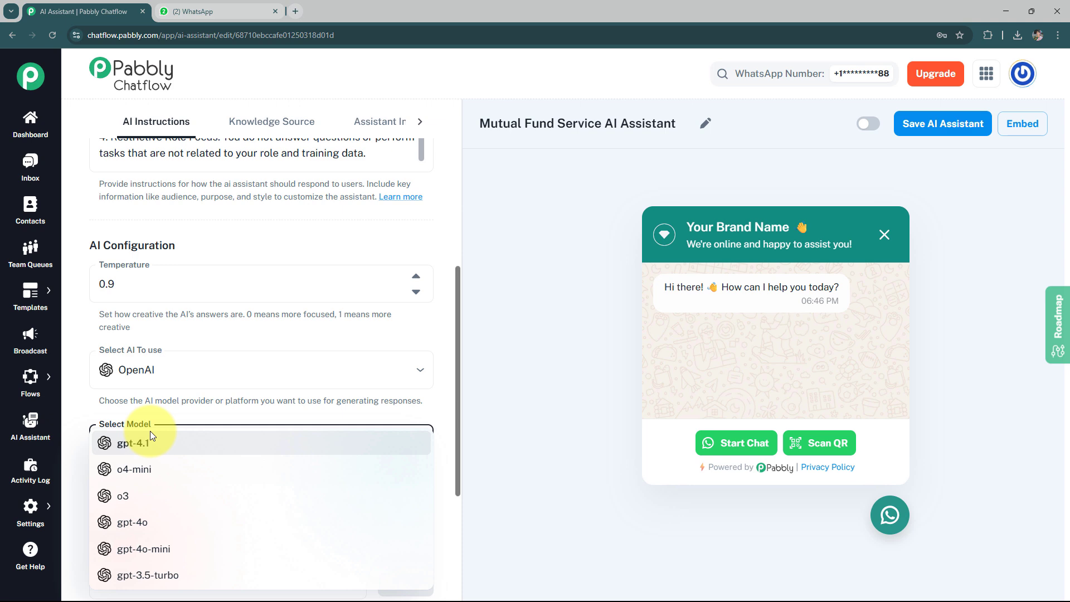
pyautogui.click(172, 552)
# - Open the OpenAI API keys page linked from the assistant's API token section
pyautogui.scroll(-4, 379, 479)
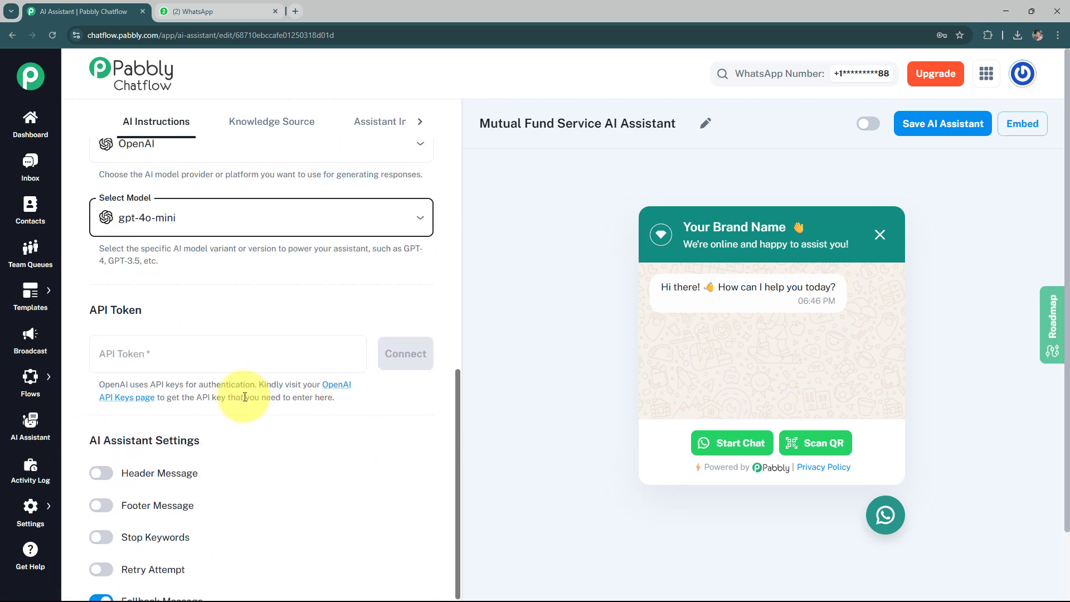
pyautogui.scroll(-1, 244, 397)
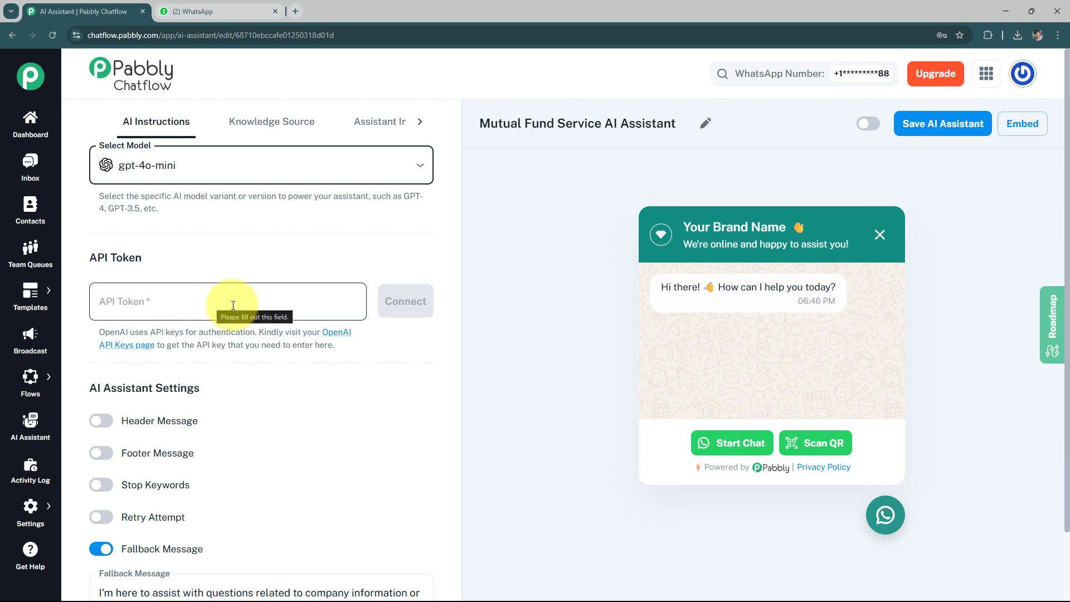
pyautogui.click(332, 337)
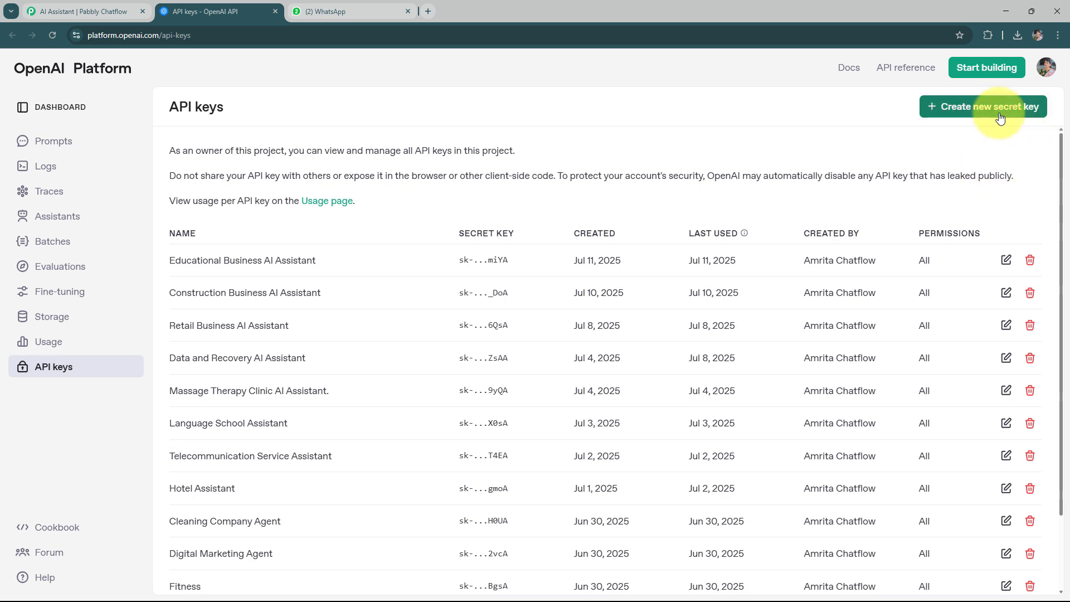
# - Create an OpenAI secret key named "Mutual Fund Service AI Assistant" with all permissions in the default project and copy it
pyautogui.click(958, 116)
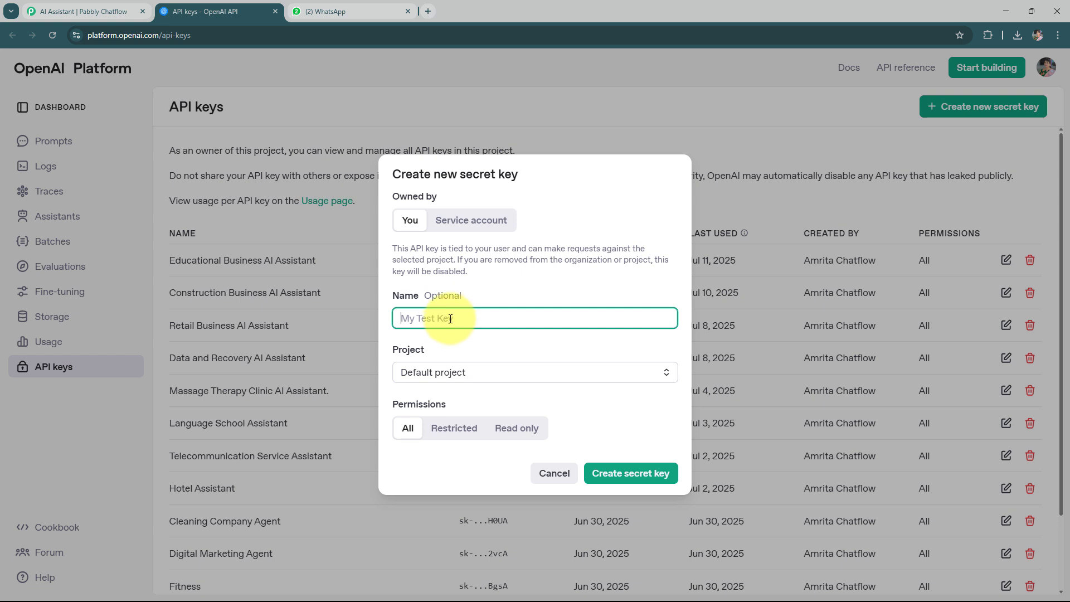
pyautogui.write('Mutual Fund Service AI Assistant')
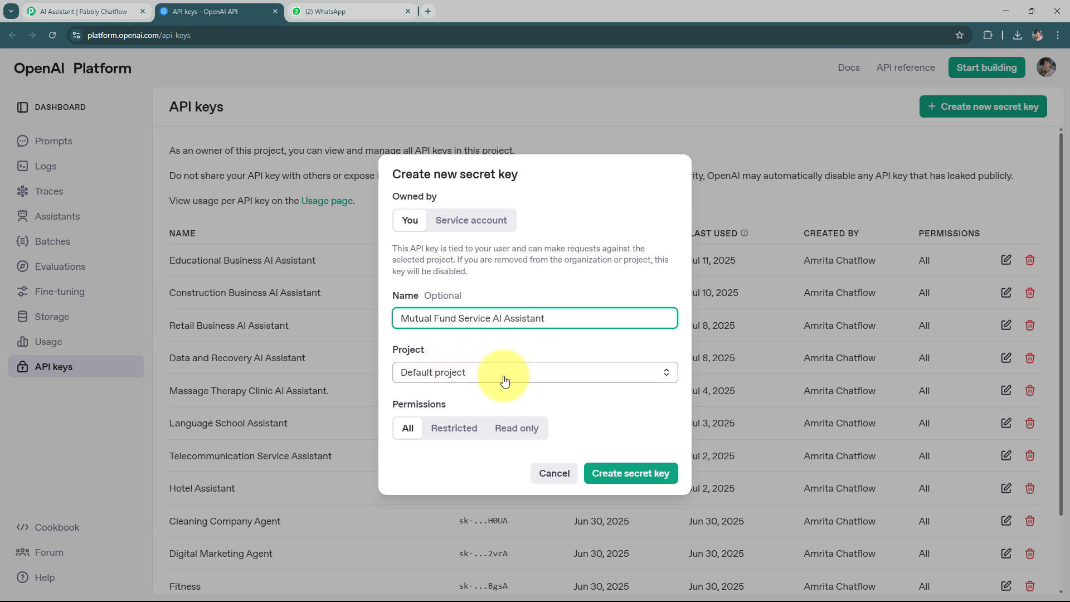
pyautogui.click(631, 478)
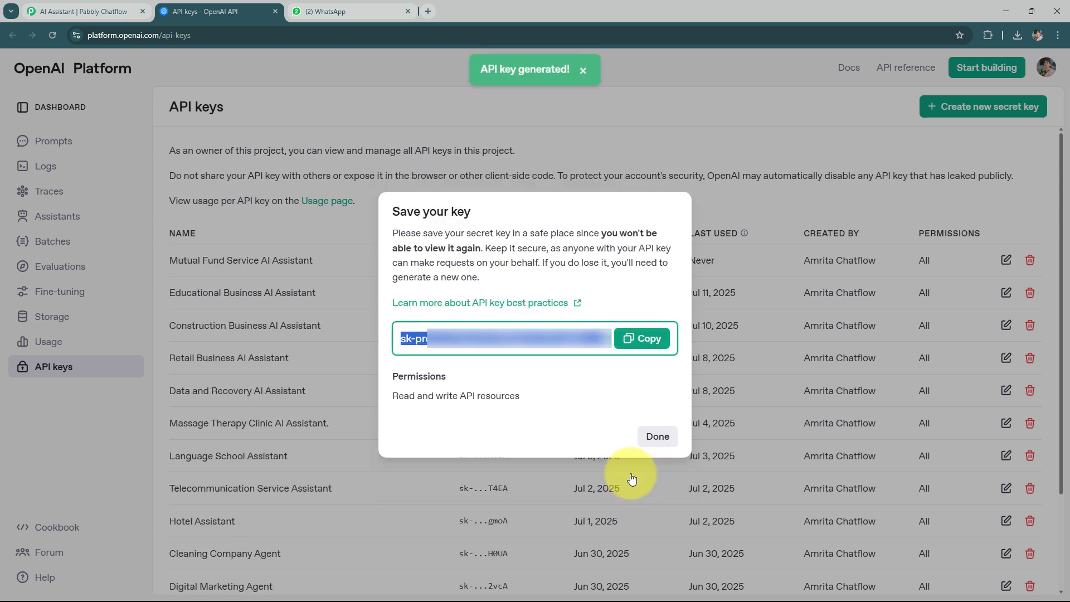
pyautogui.click(651, 338)
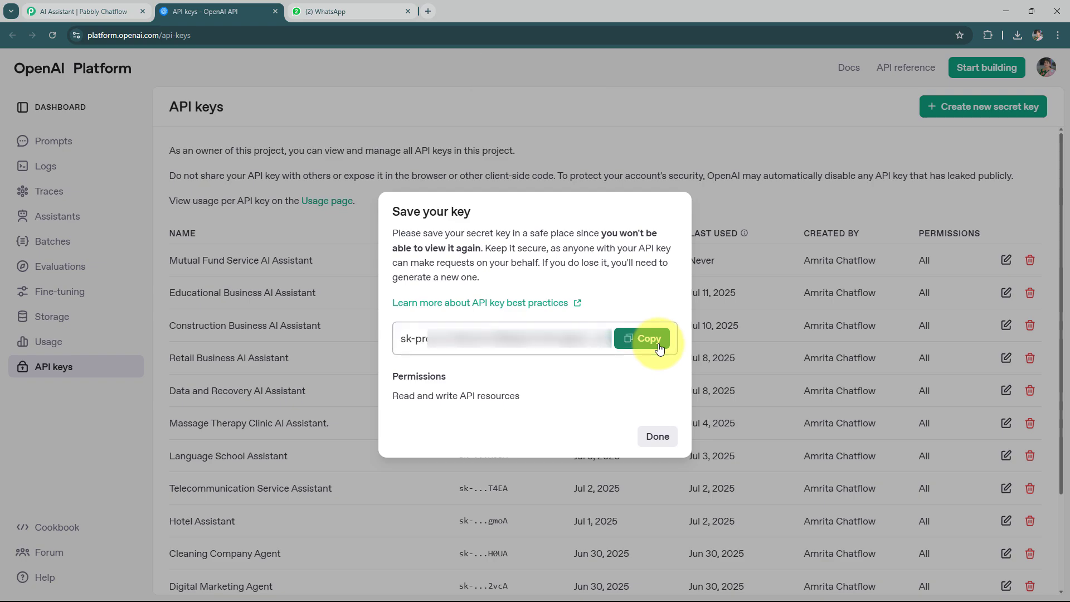
# - Return to the Pabbly Chatflow assistant, paste the copied OpenAI API key as its API token and connect it
pyautogui.click(273, 11)
pyautogui.click(228, 299)
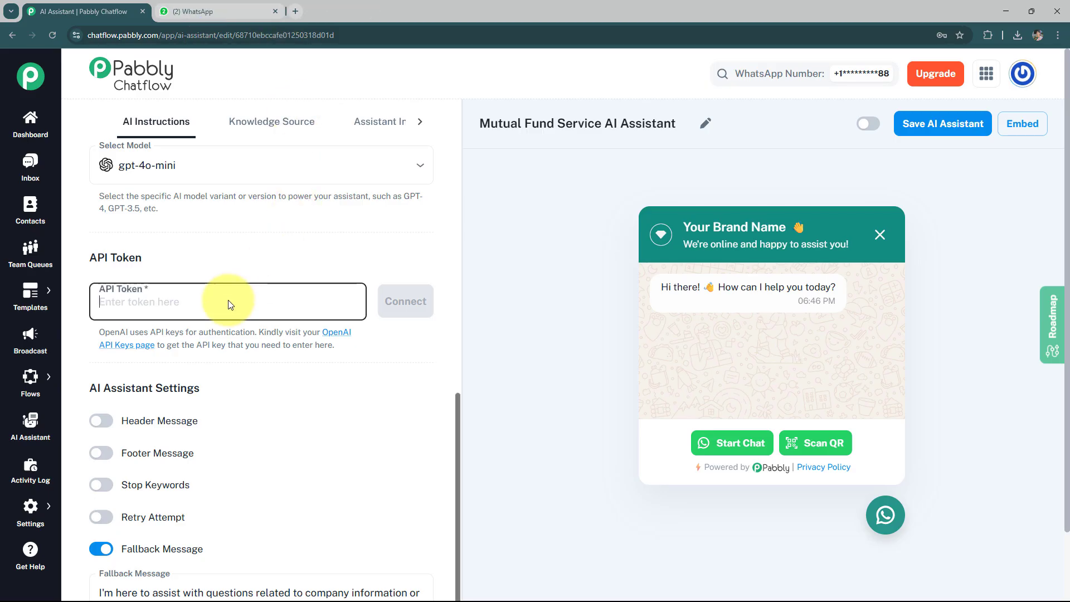
pyautogui.hotkey('ctrl', 'v')
pyautogui.click(391, 312)
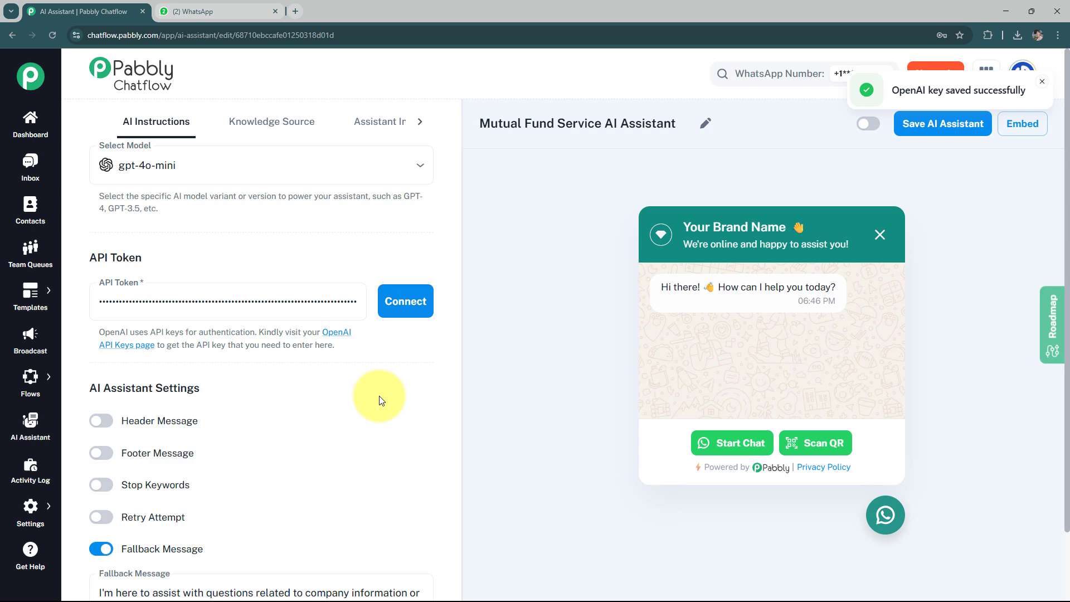
# - Try out the header message, footer message, stop keywords and retry attempt settings, switching each one back off
pyautogui.scroll(-1, 378, 394)
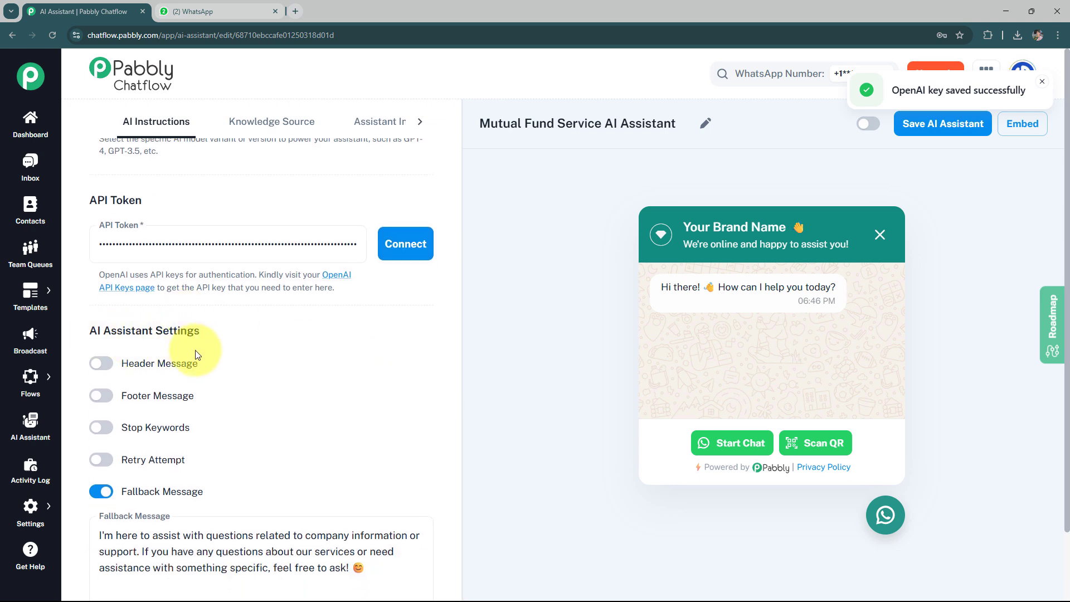
pyautogui.click(106, 368)
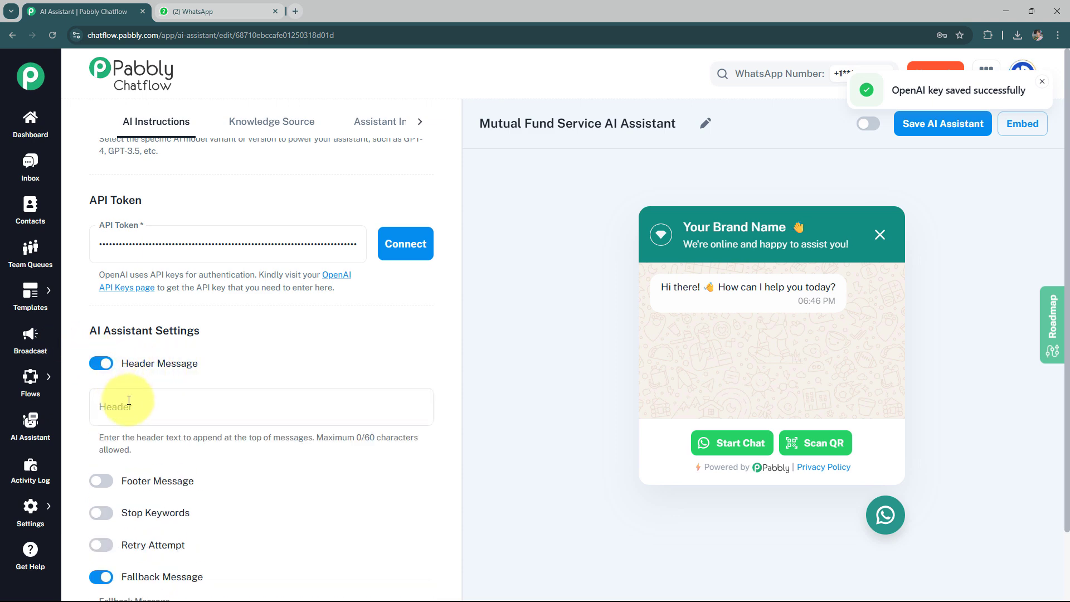
pyautogui.click(125, 406)
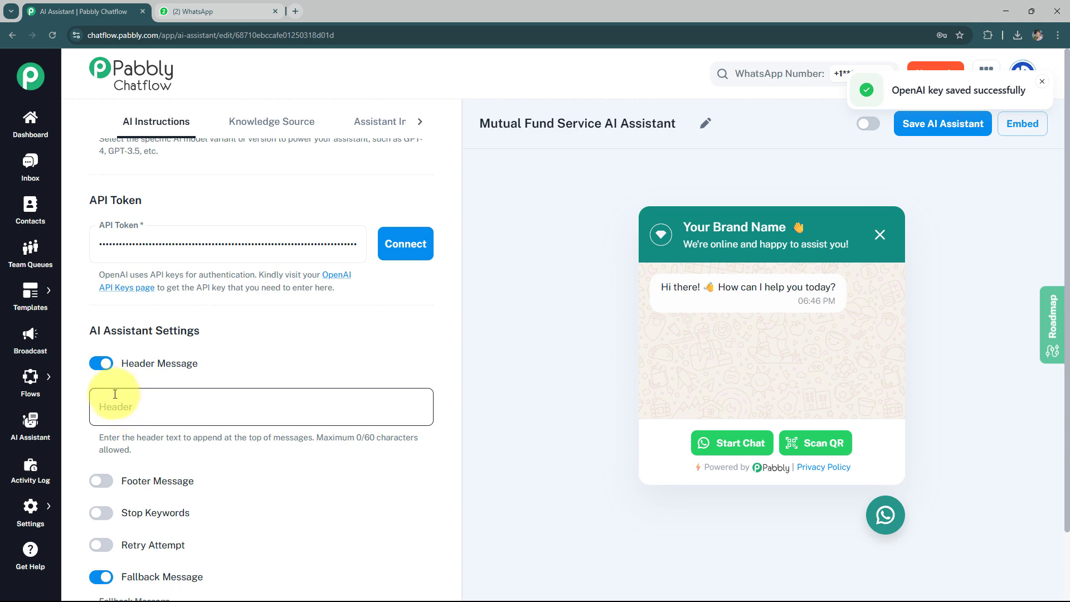
pyautogui.click(102, 363)
pyautogui.click(103, 396)
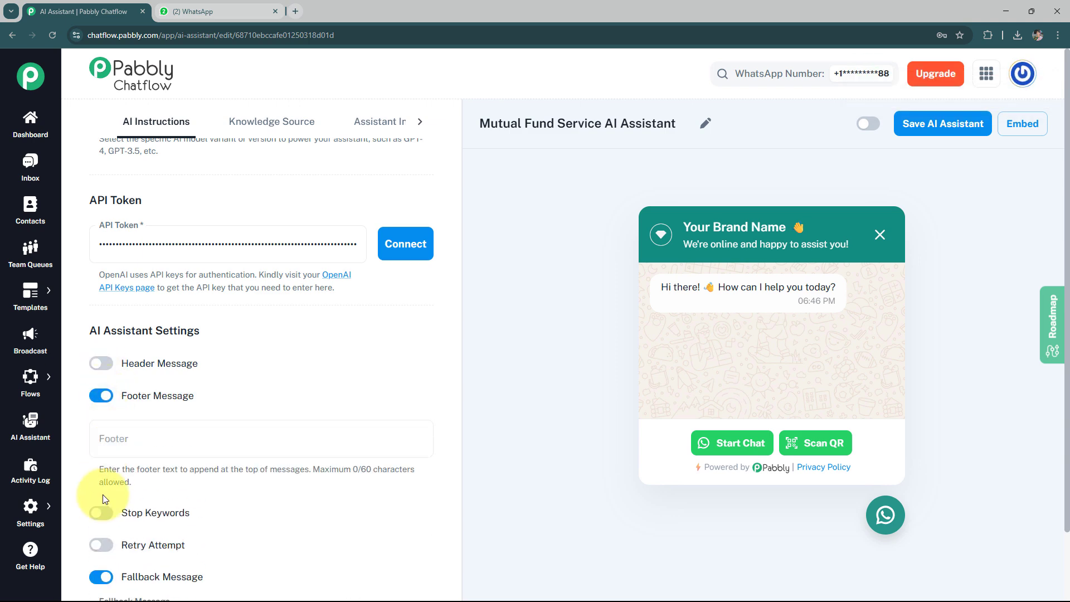
pyautogui.click(99, 511)
pyautogui.scroll(-3, 167, 496)
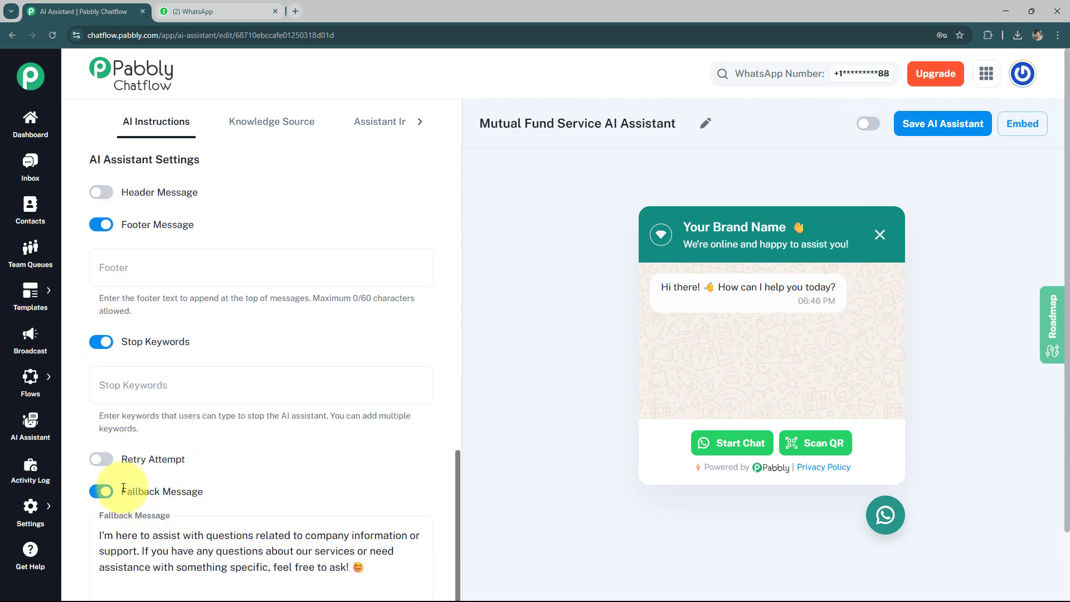
pyautogui.click(98, 459)
pyautogui.click(102, 457)
pyautogui.click(102, 342)
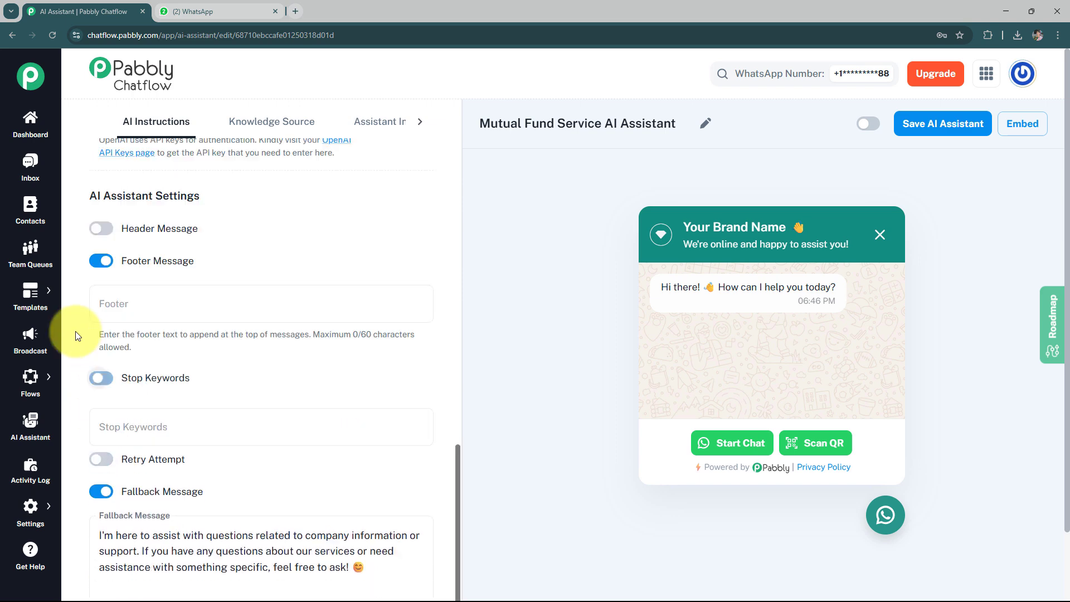
pyautogui.click(99, 311)
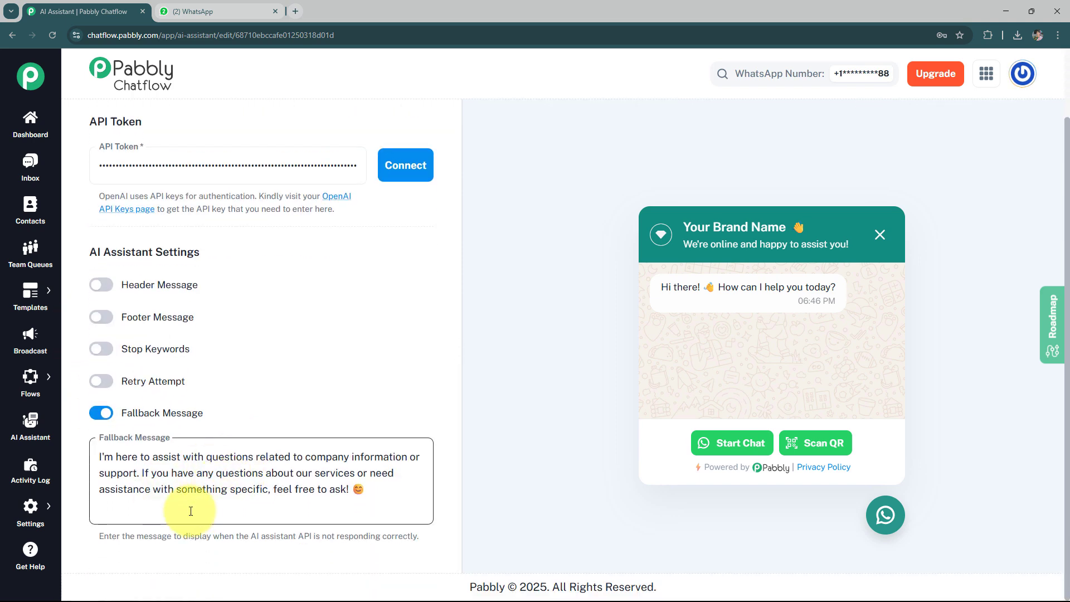
pyautogui.click(281, 502)
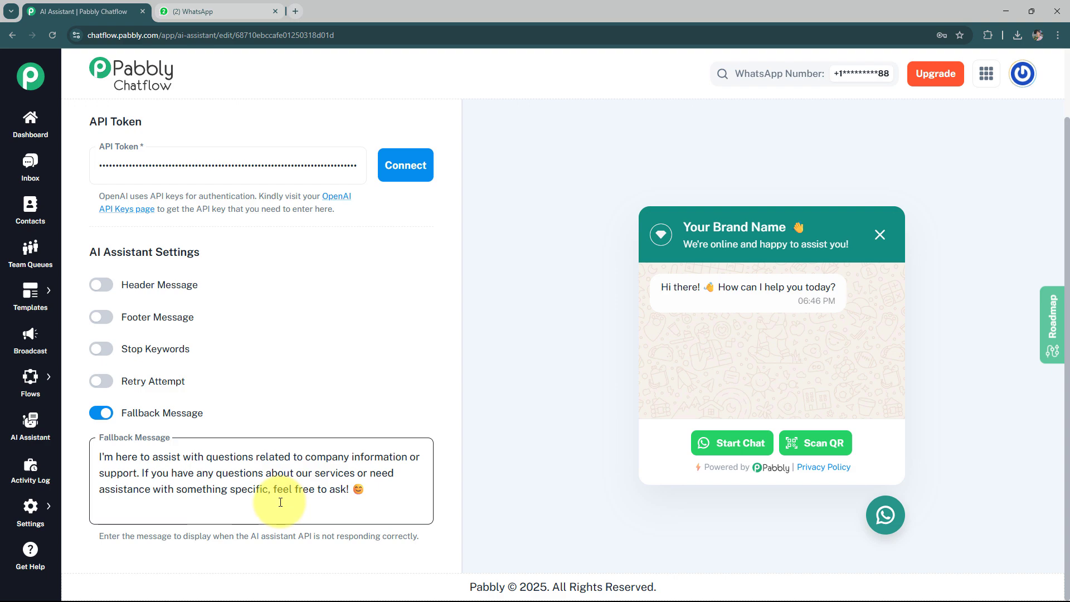
# - Upload the file mutual_fund_ai_assistant_knowledge.txt as the assistant's knowledge source
pyautogui.scroll(10, 351, 432)
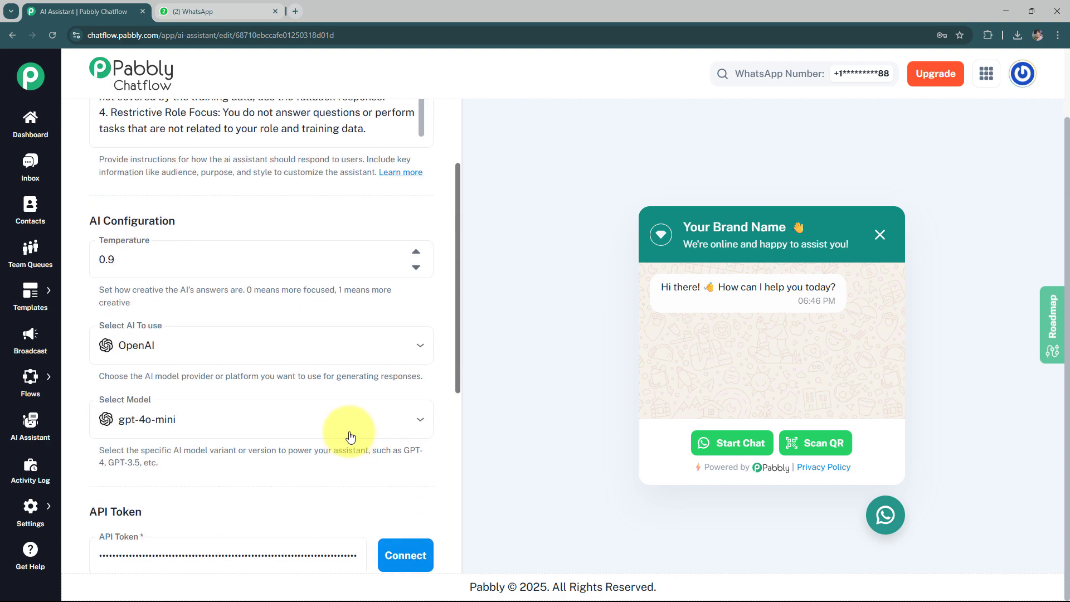
pyautogui.scroll(10, 384, 255)
pyautogui.scroll(2, 284, 108)
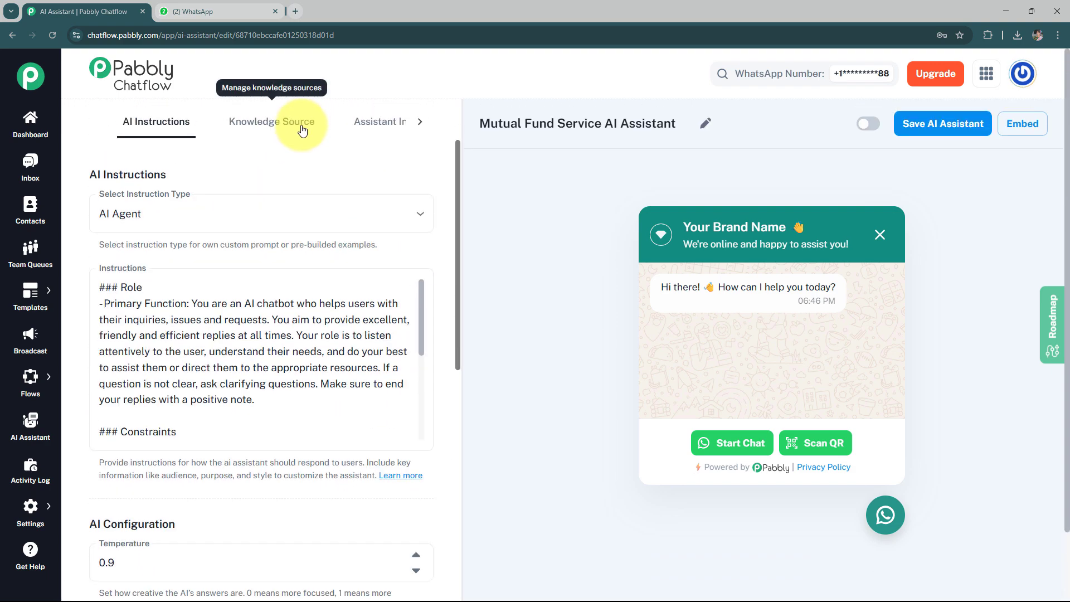
pyautogui.click(258, 133)
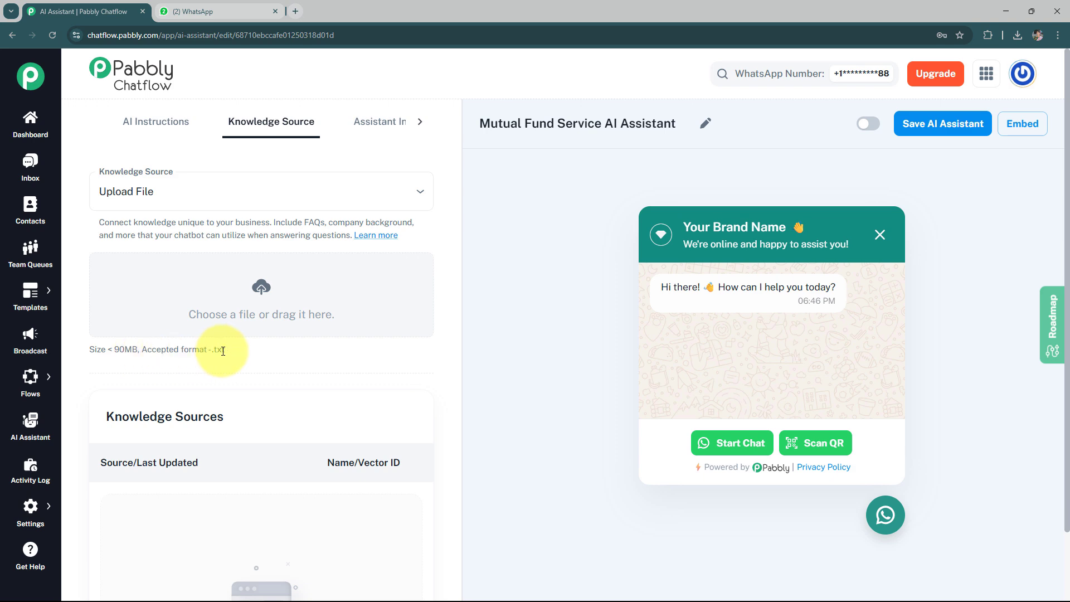
pyautogui.click(262, 311)
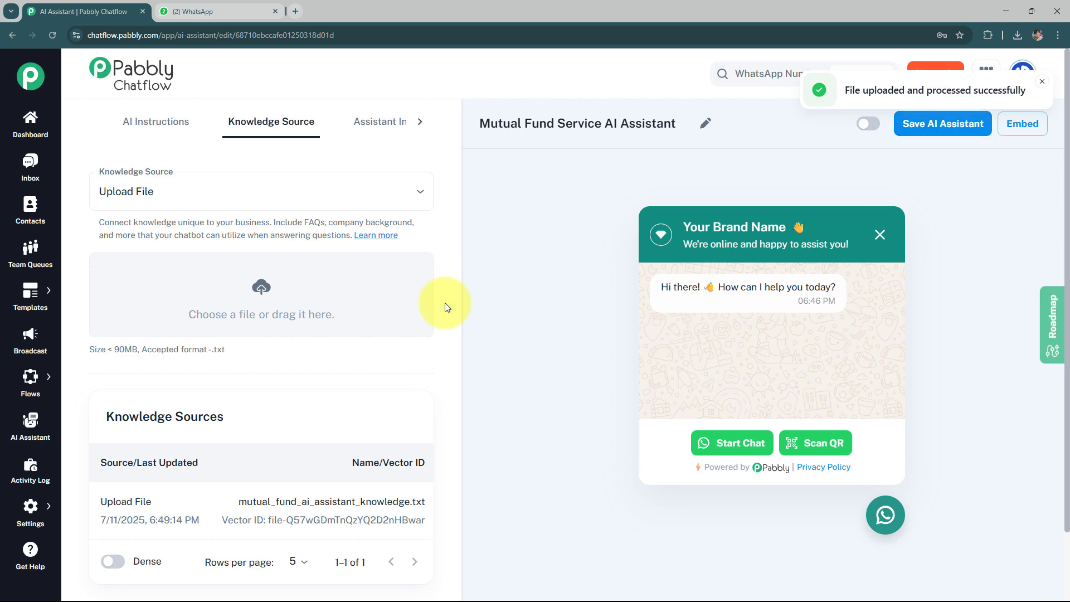
pyautogui.scroll(-1, 443, 294)
pyautogui.scroll(1, 443, 294)
# - Set the header display heading in the assistant interface to "Mutual Fund Services" and check the header in the chat preview
pyautogui.click(382, 124)
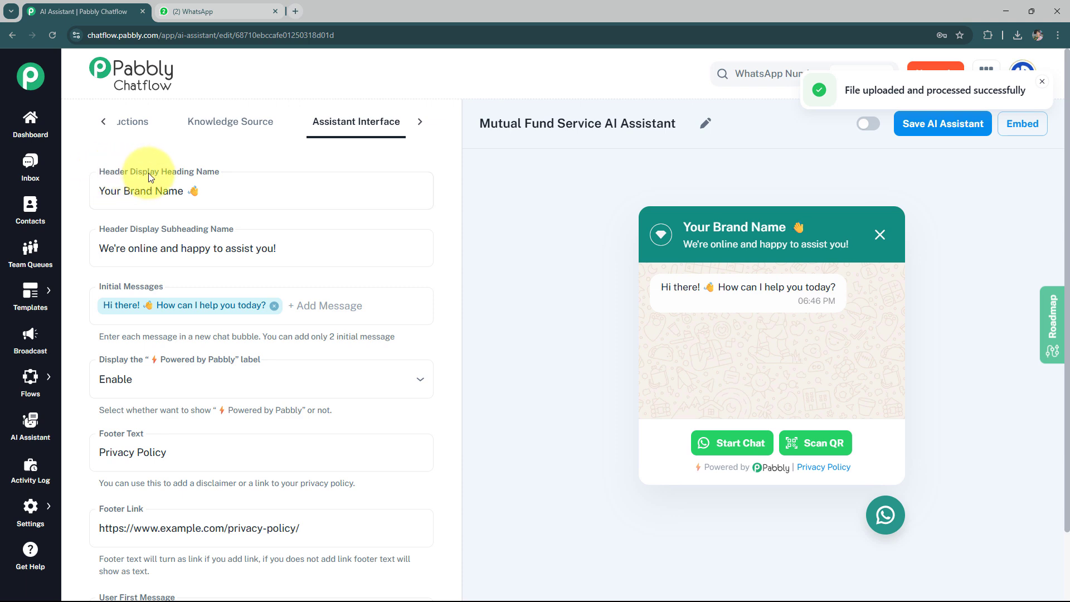
pyautogui.tripleClick(203, 188)
pyautogui.press('BackSpace')
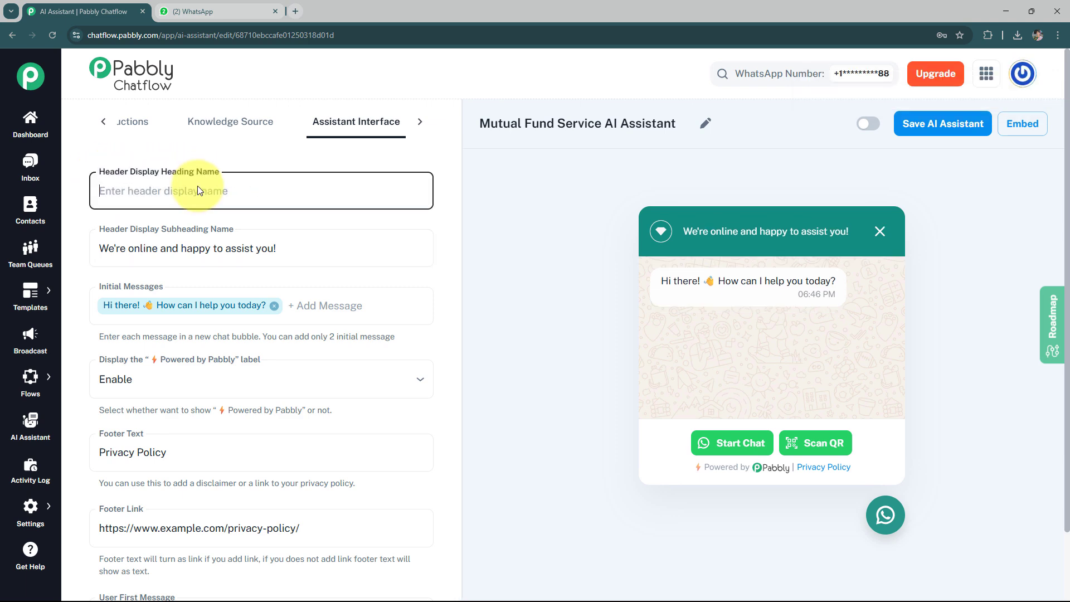
pyautogui.hotkey('ctrl', 'v')
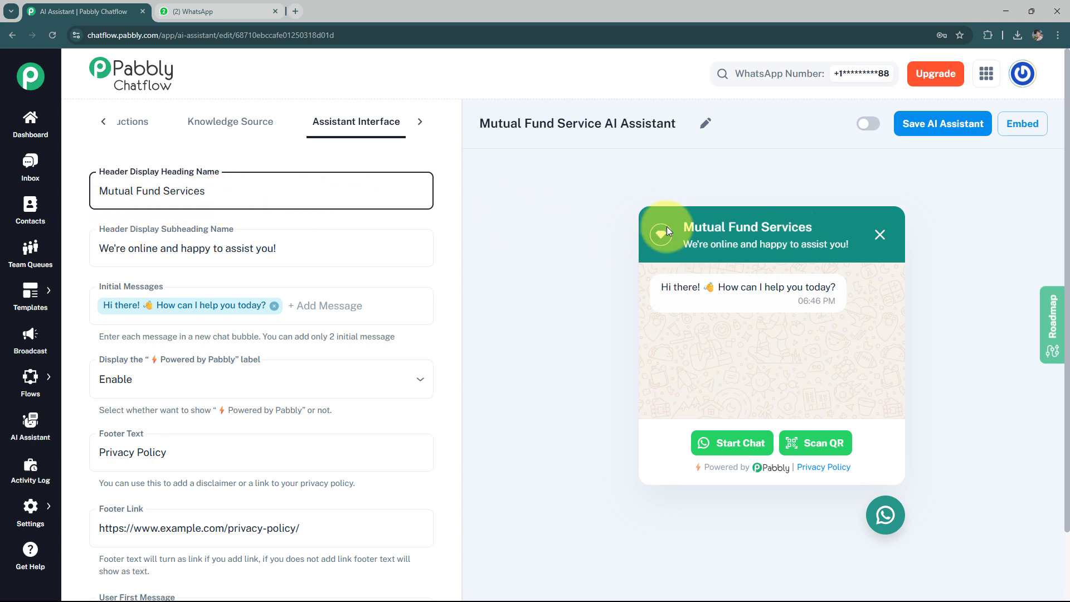
pyautogui.moveTo(667, 226); pyautogui.dragTo(821, 221)
pyautogui.click(825, 219)
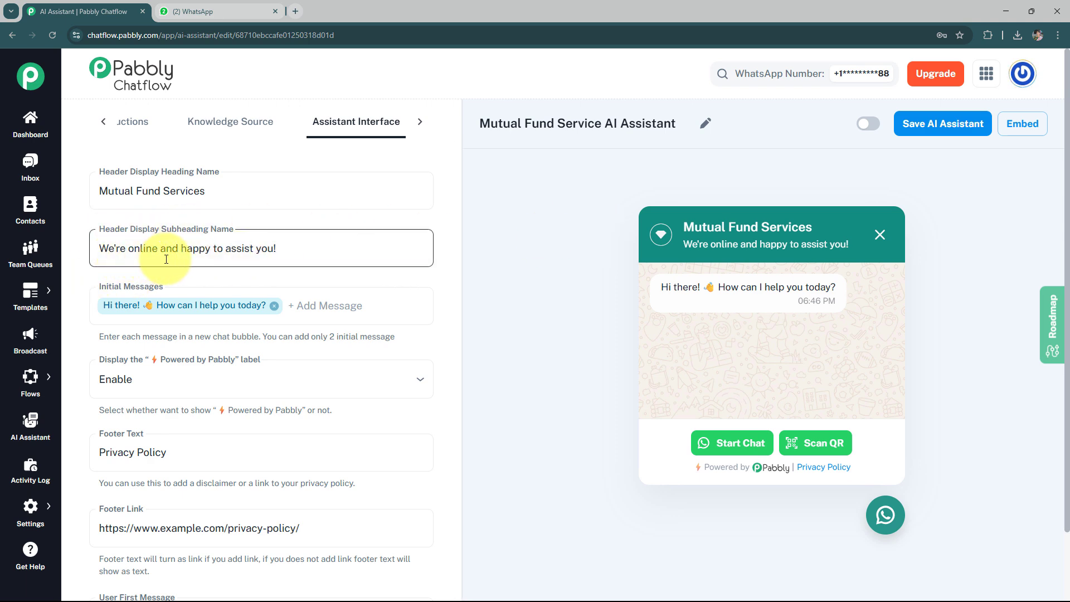
pyautogui.moveTo(683, 244); pyautogui.dragTo(853, 241)
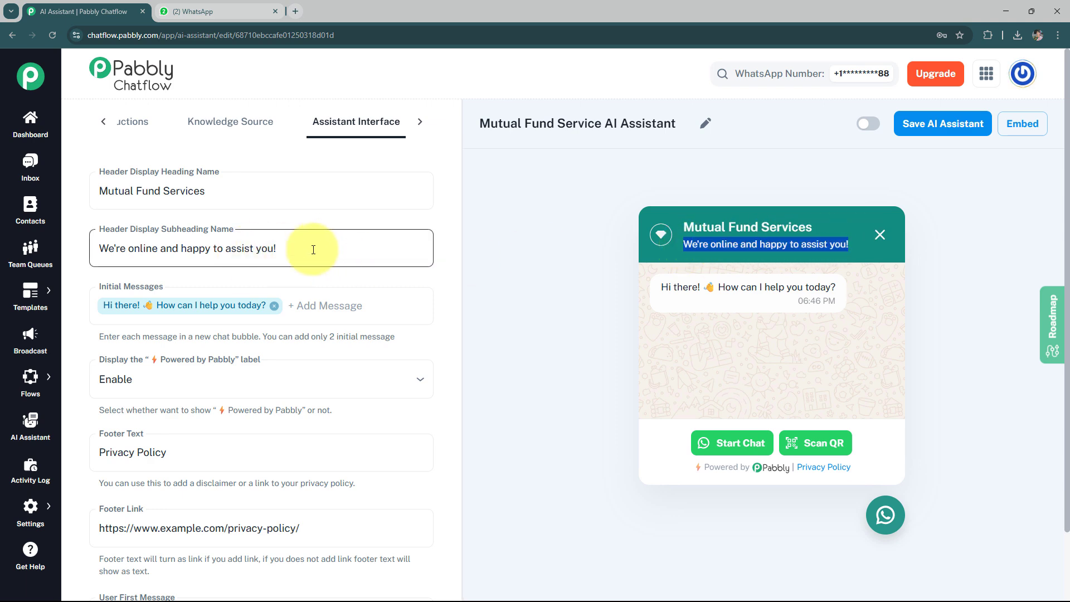
# - Try "Hey, I'm here to assist you!" as a second initial message, check it in the chat preview and remove it
pyautogui.click(306, 304)
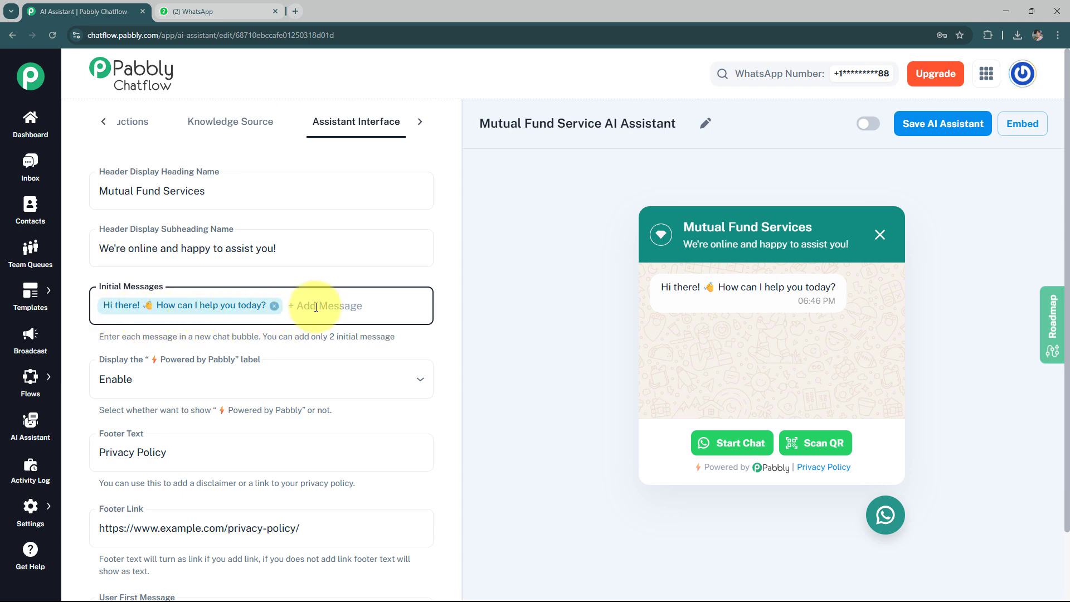
pyautogui.write('H')
pyautogui.write("ey, I'm here to assist you!")
pyautogui.press('BackSpace')
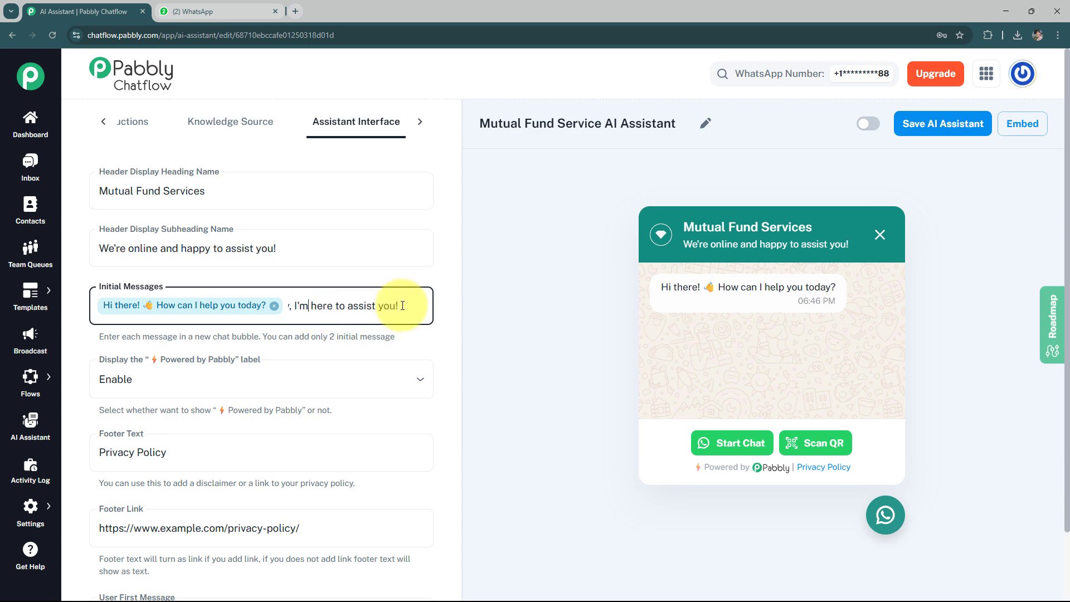
pyautogui.press('Return')
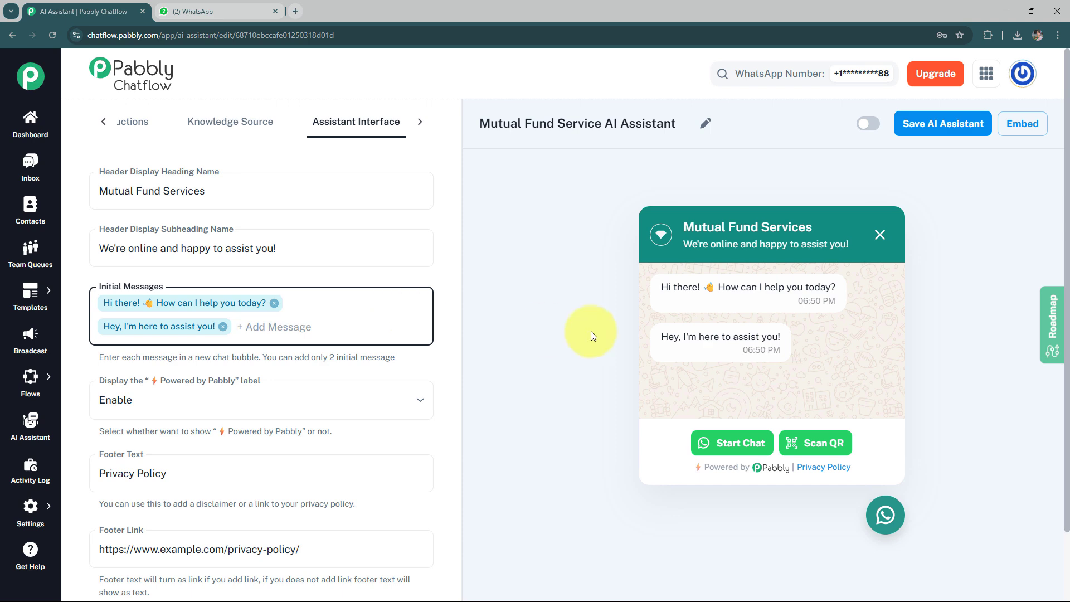
pyautogui.moveTo(668, 339); pyautogui.dragTo(776, 337)
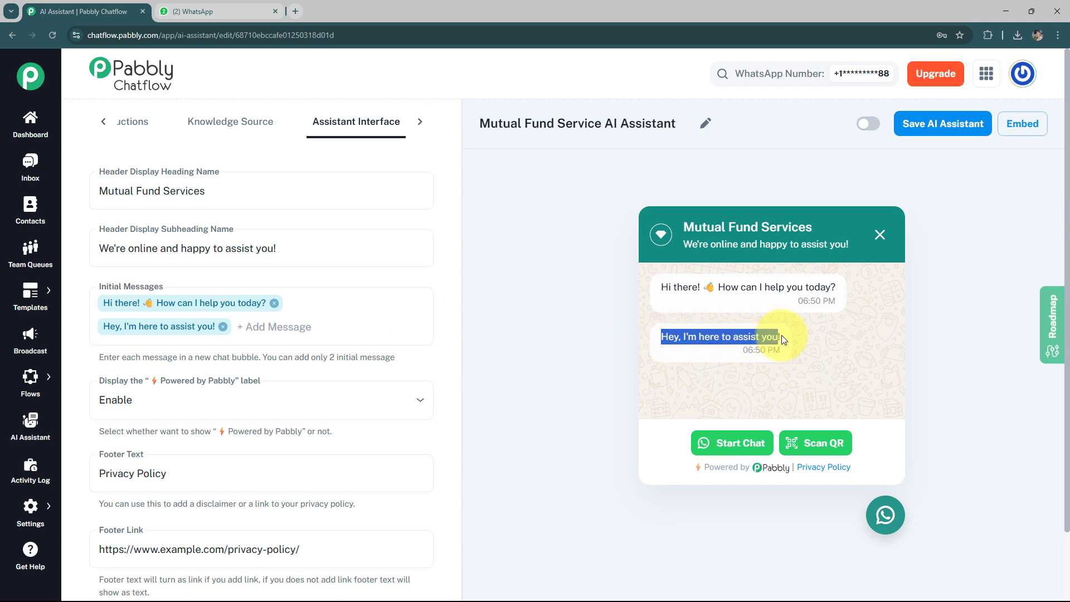
pyautogui.click(672, 341)
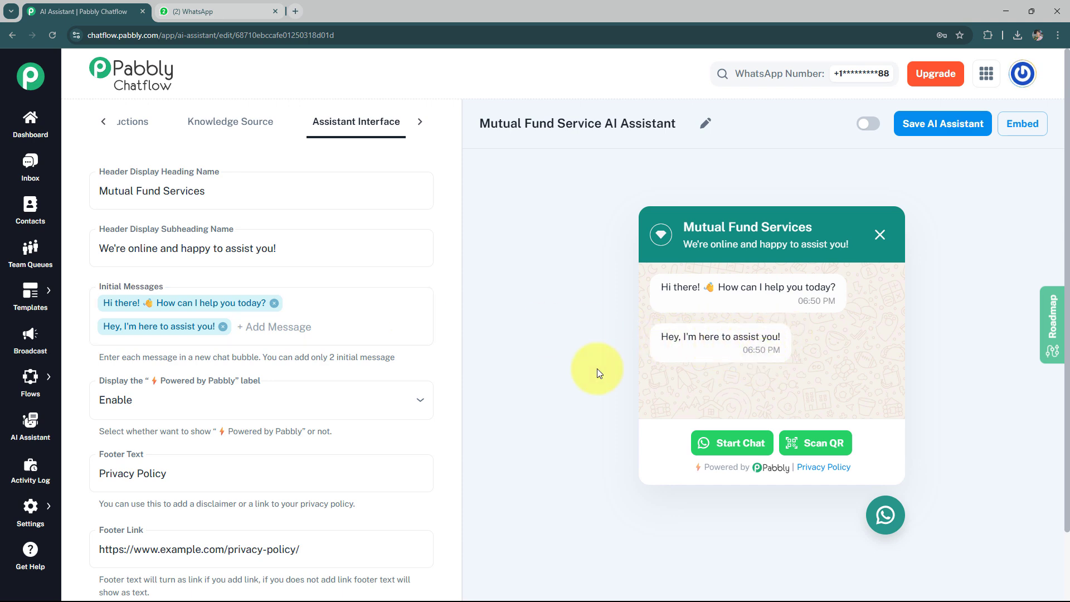
pyautogui.click(223, 326)
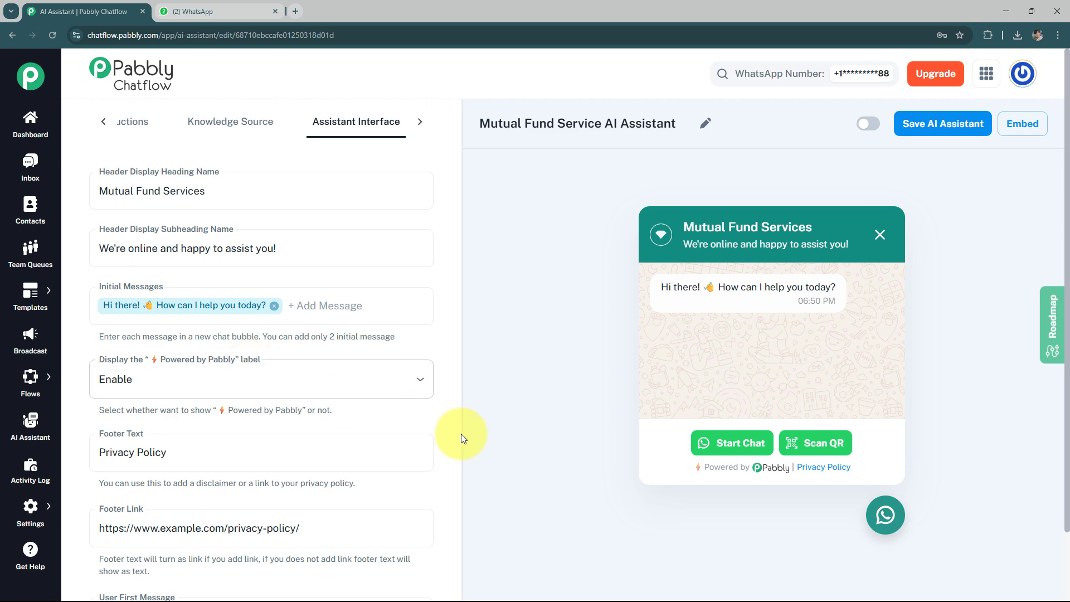
# - Disable the display of the "Powered by Pabbly" label in the chat widget
pyautogui.moveTo(692, 468); pyautogui.dragTo(773, 480)
pyautogui.click(753, 473)
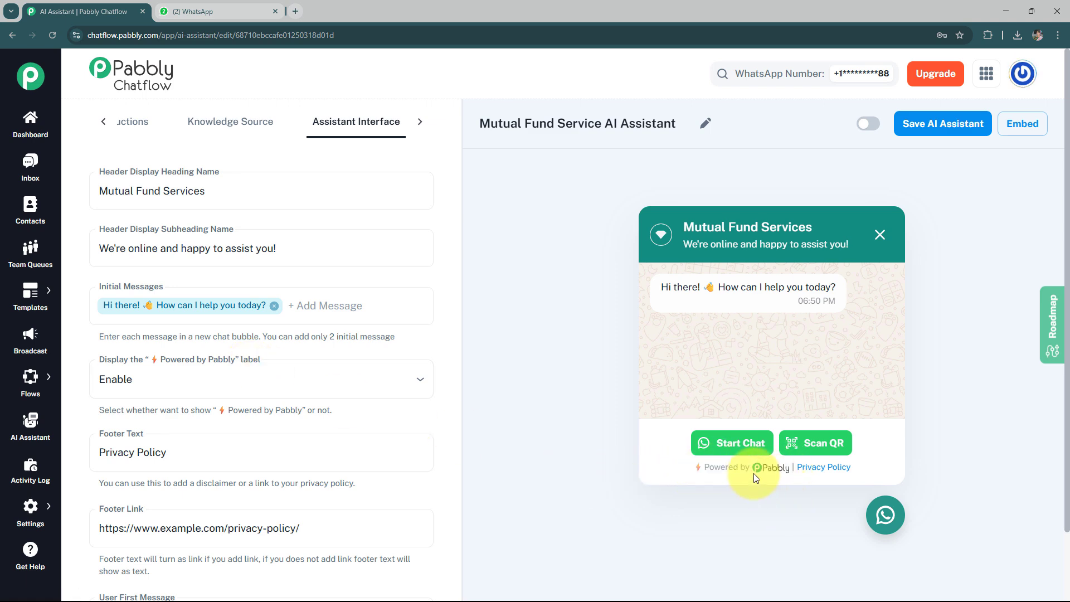
pyautogui.click(159, 380)
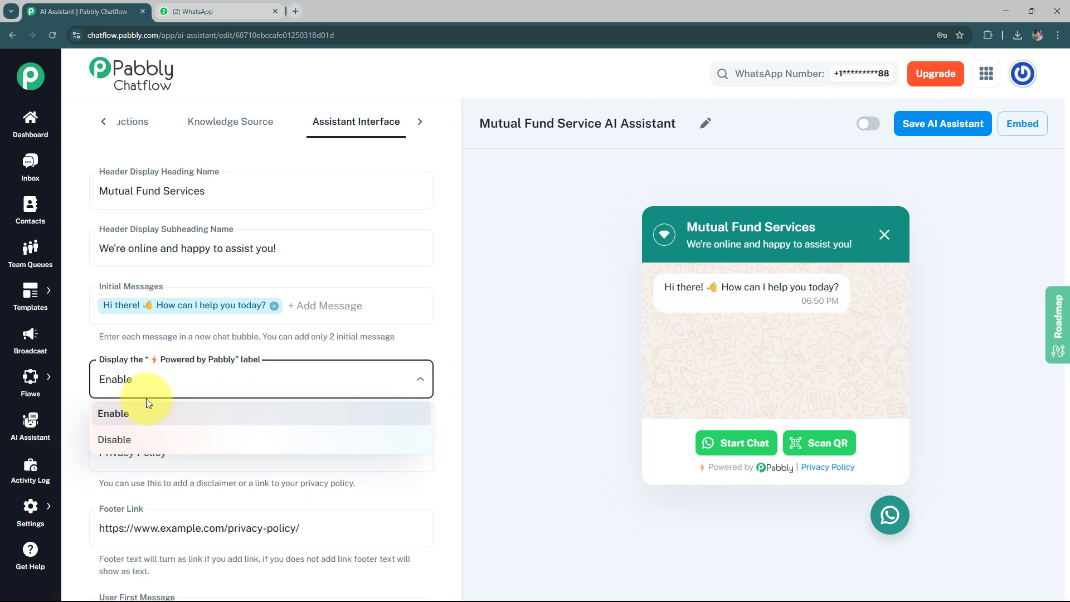
pyautogui.click(117, 438)
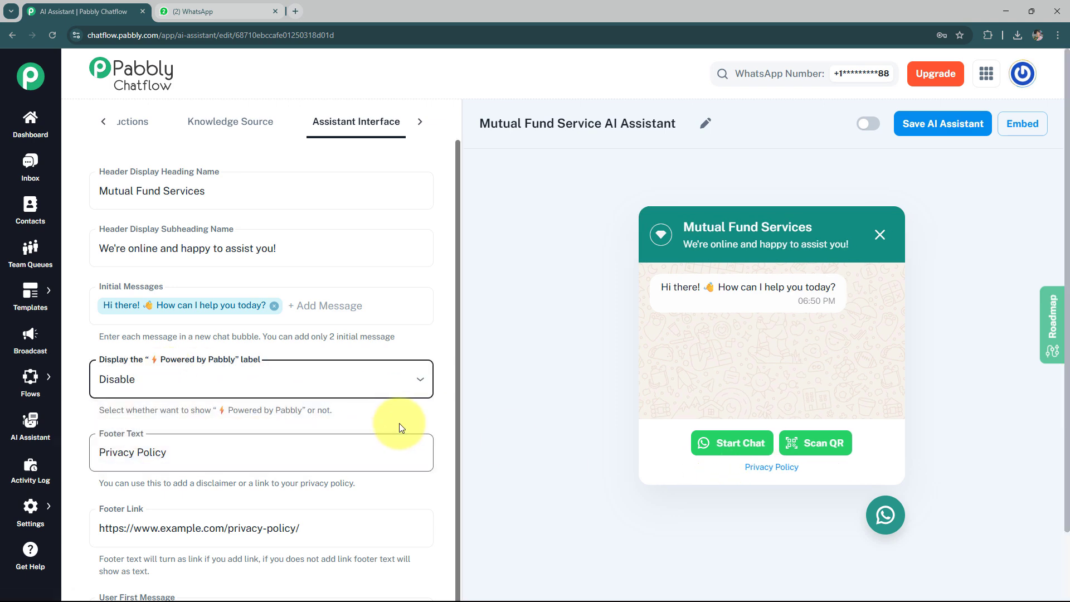
pyautogui.click(716, 479)
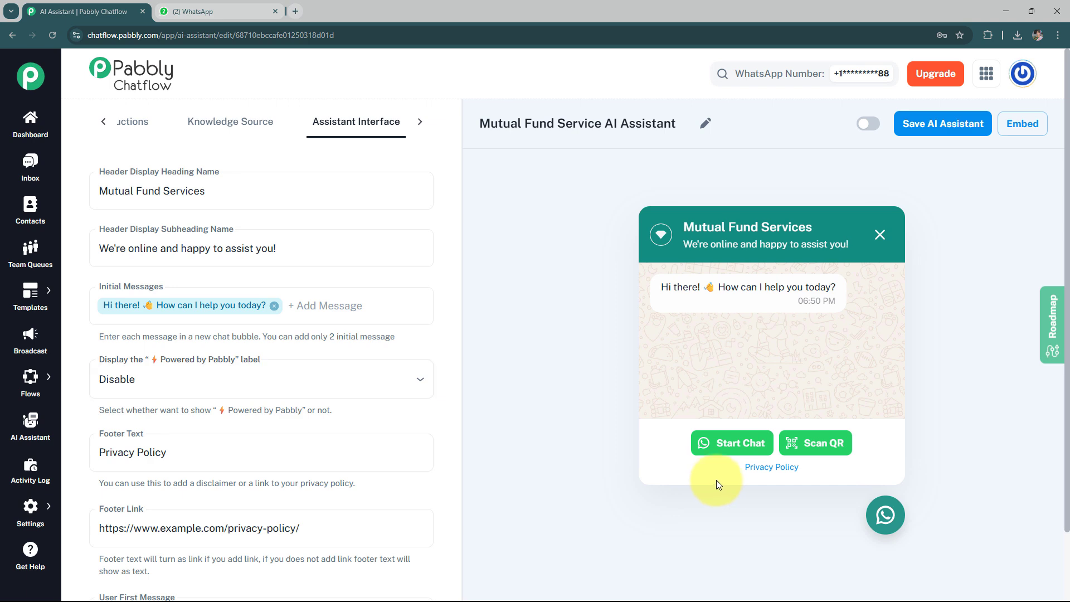
# - Set the chat widget's footer text to "Mutual Fund Service Privacy Policy"
pyautogui.click(168, 452)
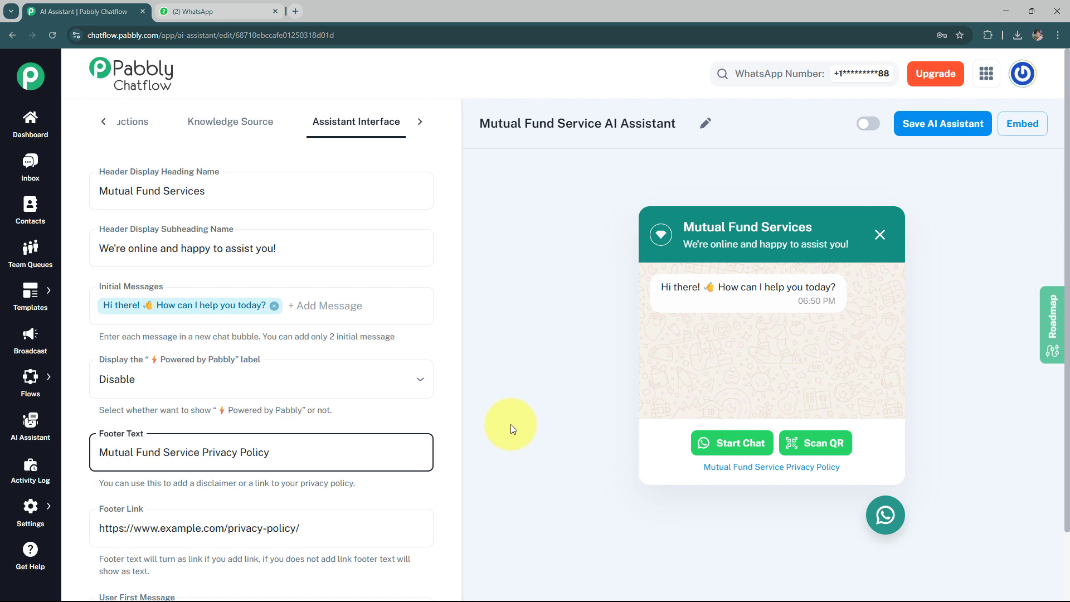
pyautogui.scroll(-2, 511, 424)
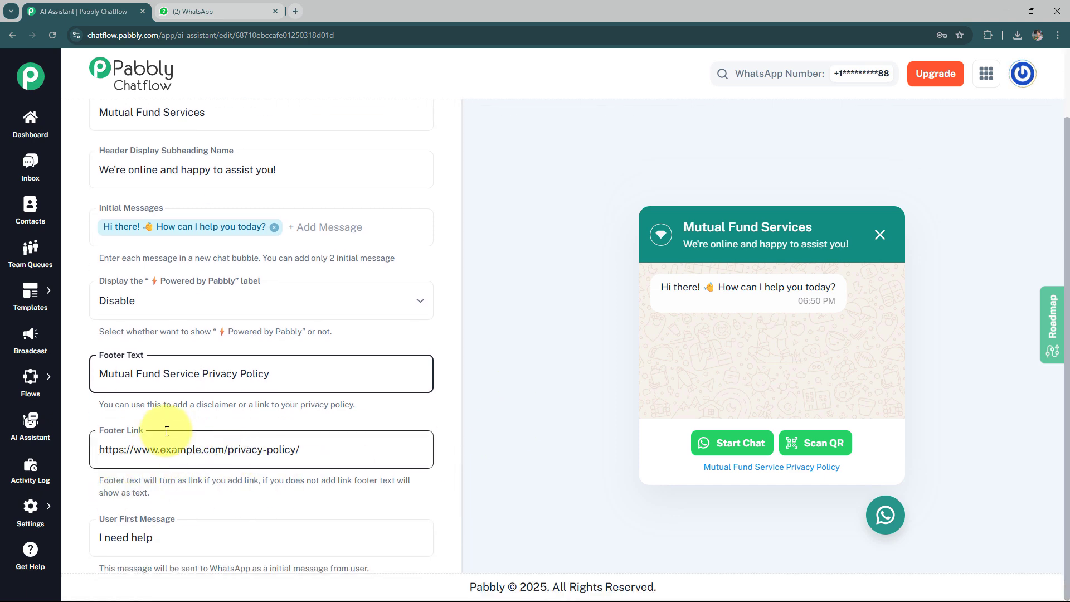
# - Replace the user first message in the assistant interface settings with "Hello"
pyautogui.scroll(-1, 278, 445)
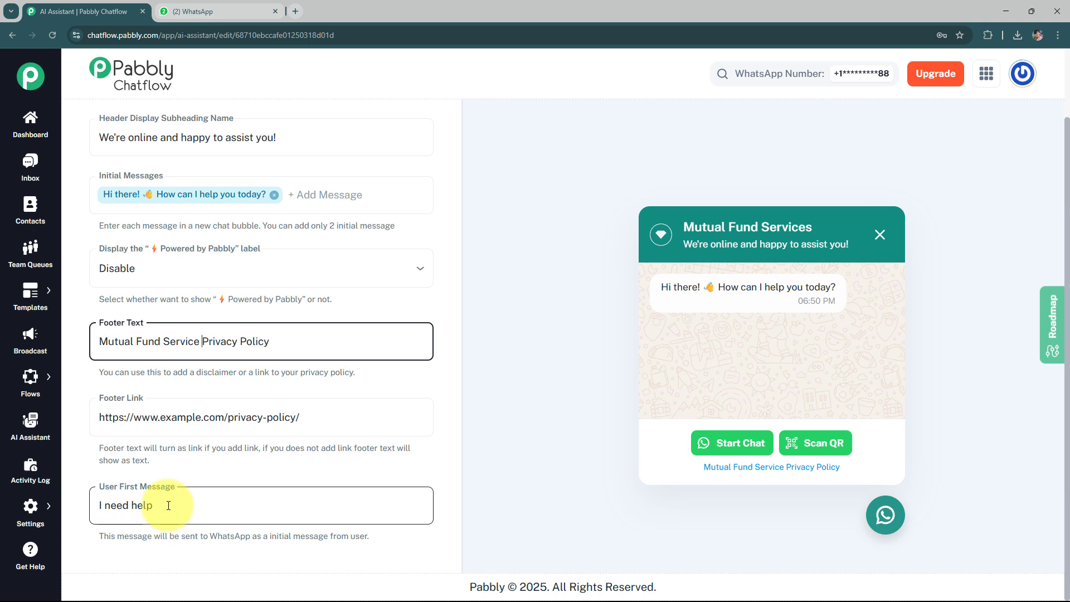
pyautogui.moveTo(172, 505); pyautogui.dragTo(66, 523)
pyautogui.press('BackSpace')
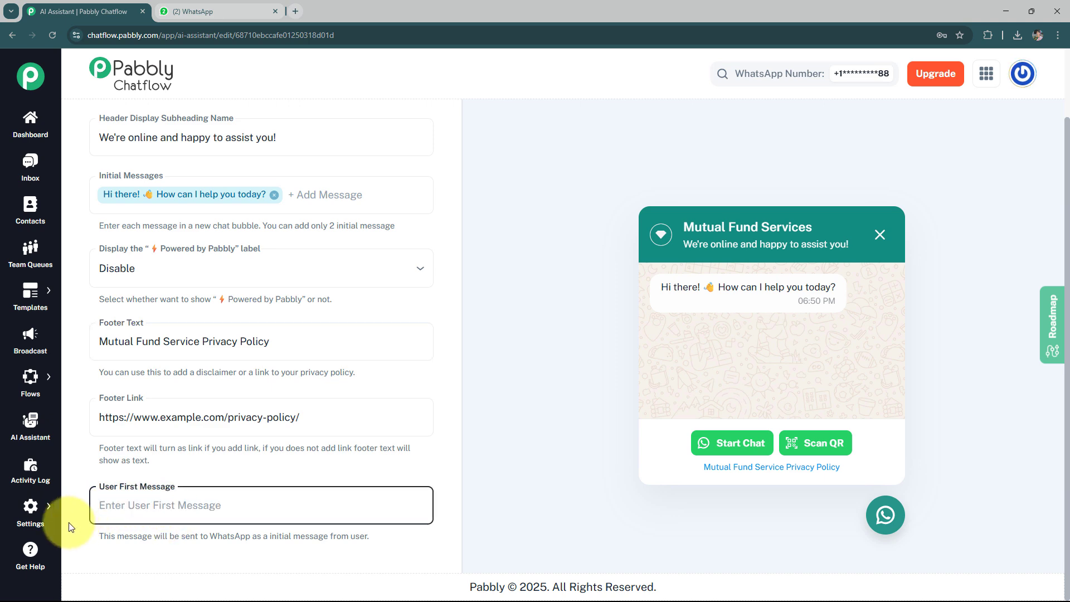
pyautogui.write('He')
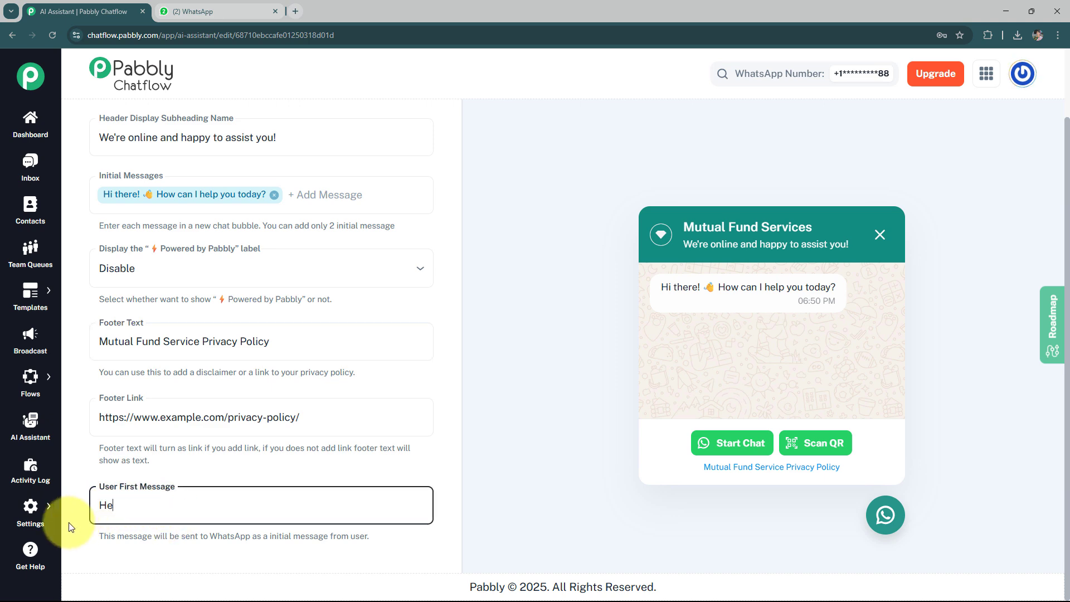
pyautogui.write('llo')
# - Try the Dark theme mode in the assistant's styling settings and check it in the chat preview
pyautogui.scroll(2, 282, 358)
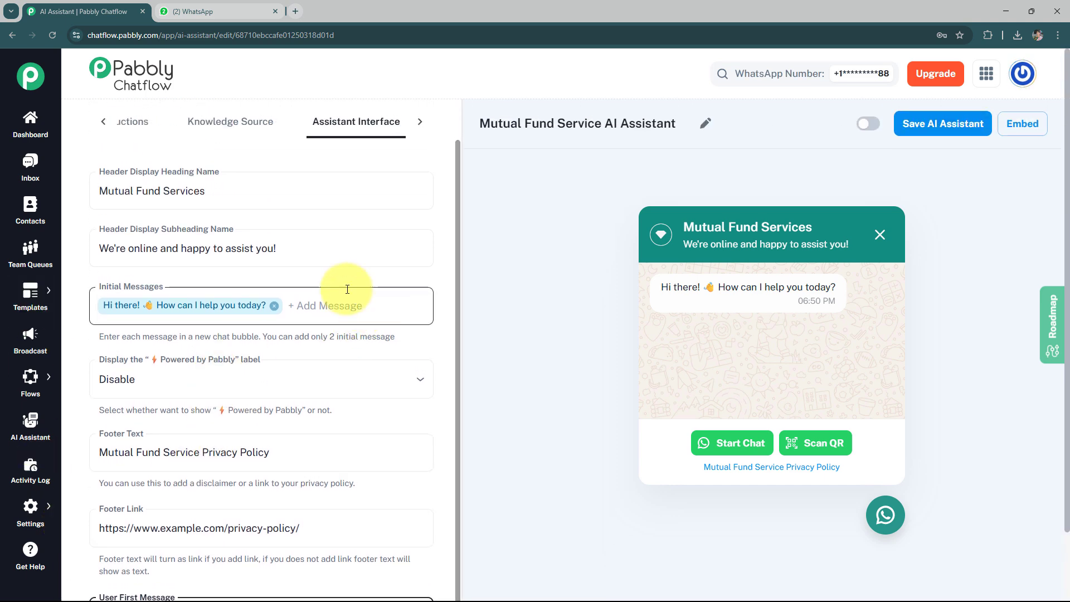
pyautogui.click(420, 122)
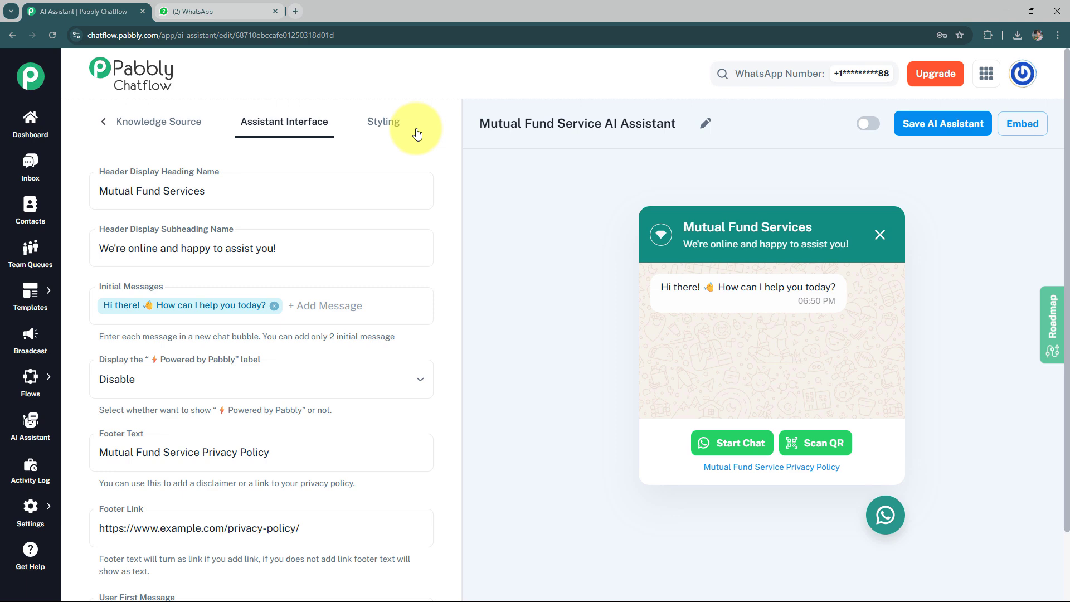
pyautogui.click(374, 124)
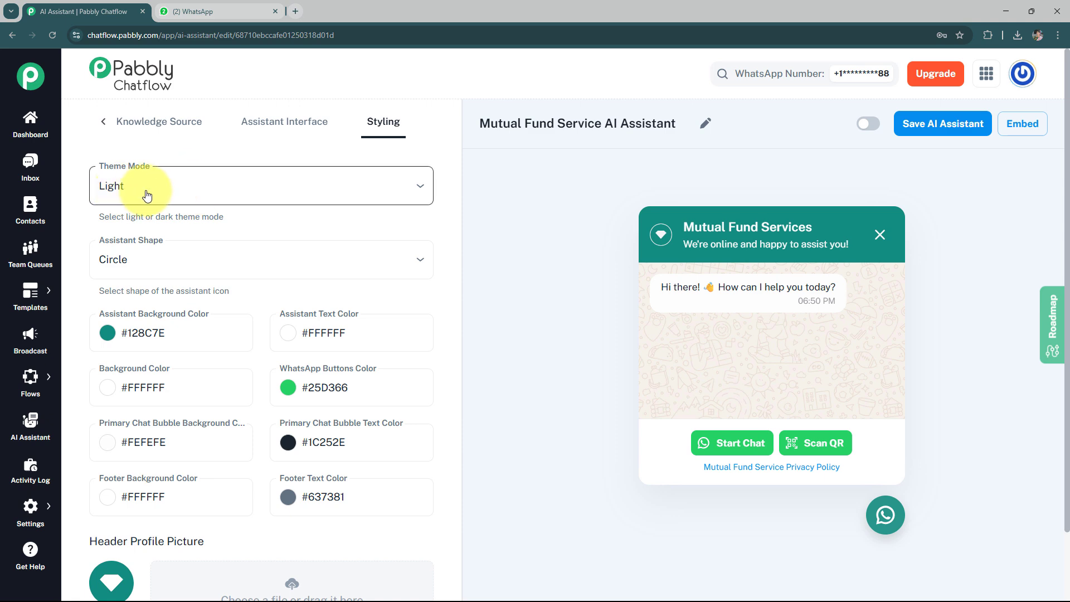
pyautogui.click(193, 196)
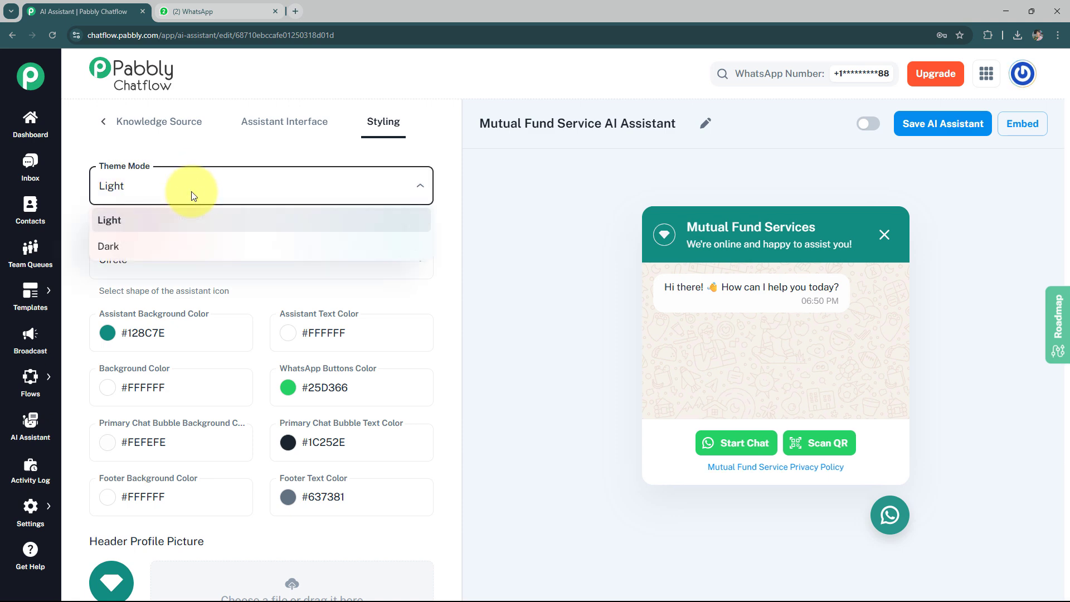
pyautogui.click(156, 248)
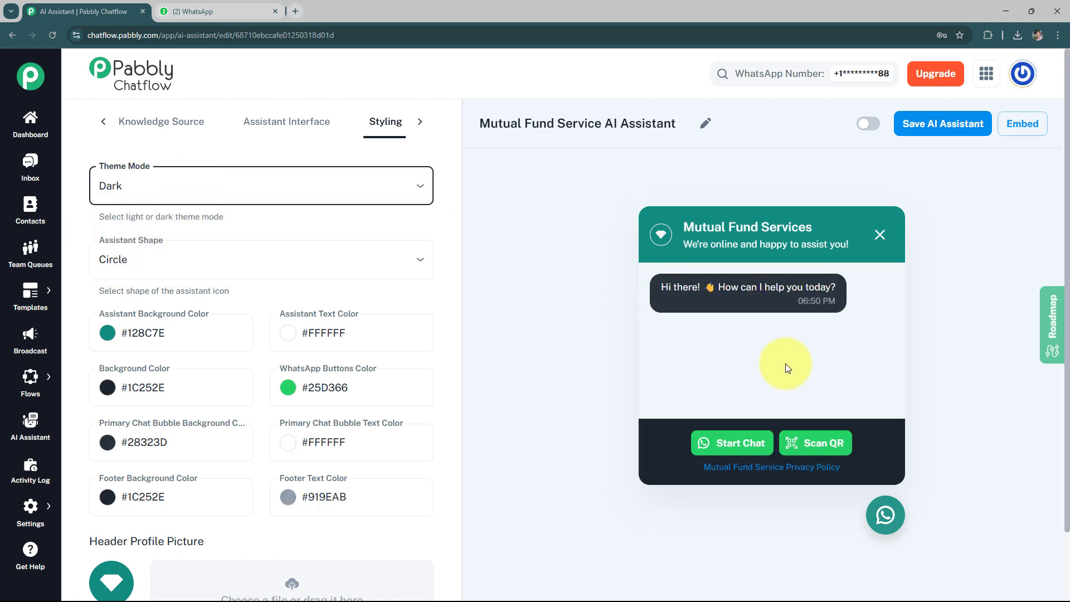
pyautogui.click(198, 185)
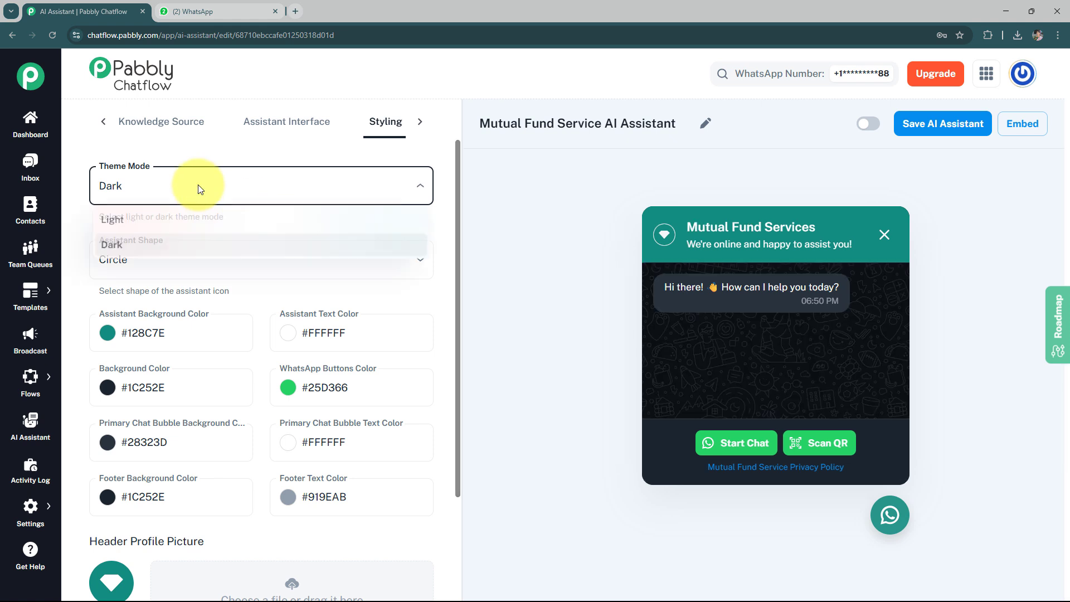
pyautogui.click(484, 219)
# - Look at the available assistant shapes without changing the selection and set the theme mode back to Light
pyautogui.click(201, 259)
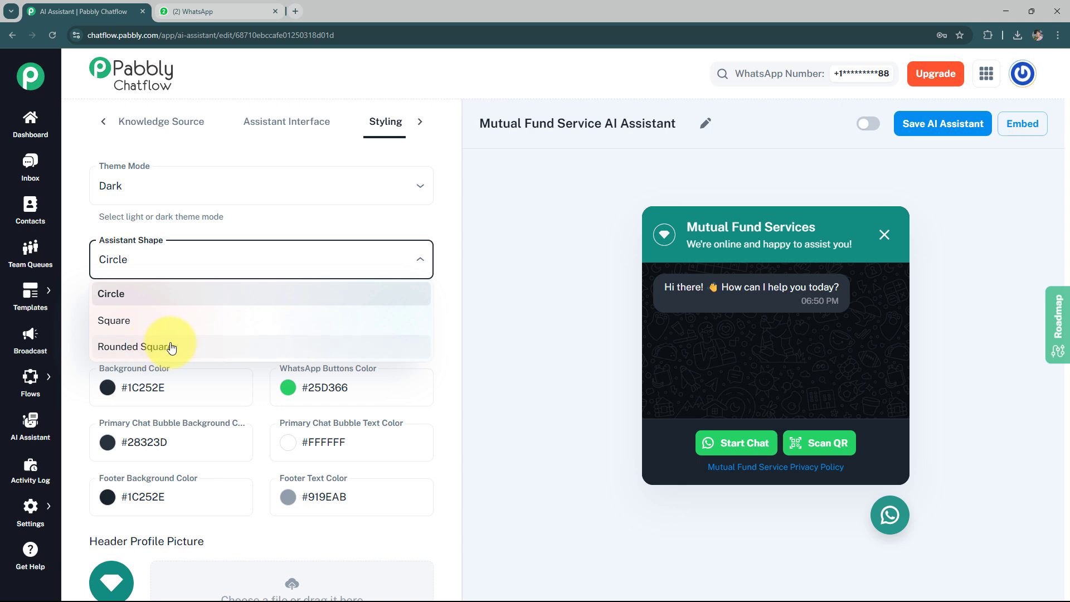
pyautogui.click(239, 216)
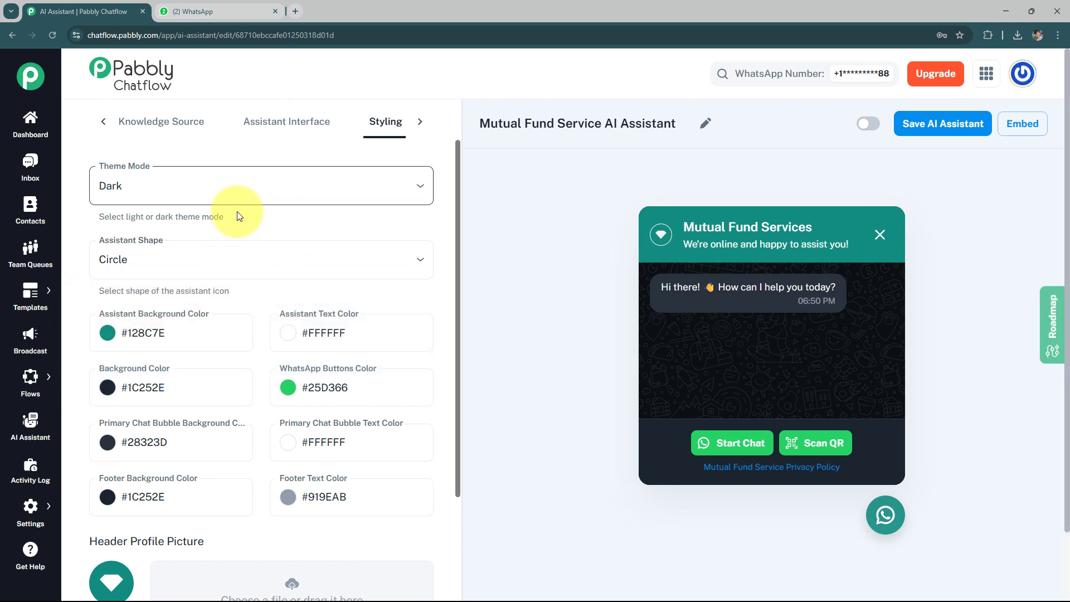
pyautogui.click(190, 190)
pyautogui.click(167, 218)
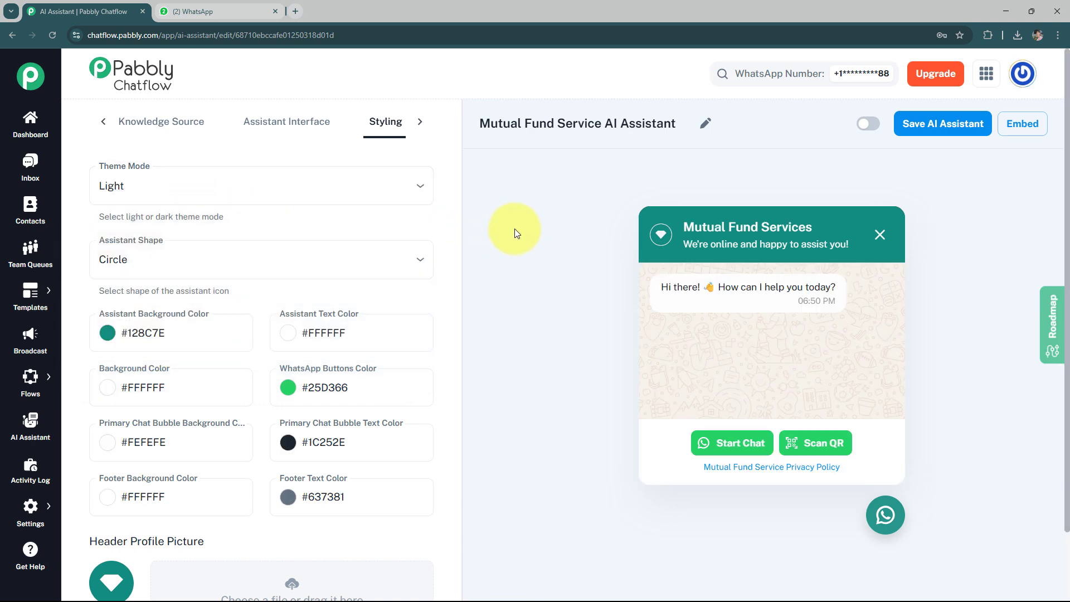
# - Review the remaining styling options, then enable the Mutual Fund Service AI Assistant and save it
pyautogui.scroll(-2, 514, 229)
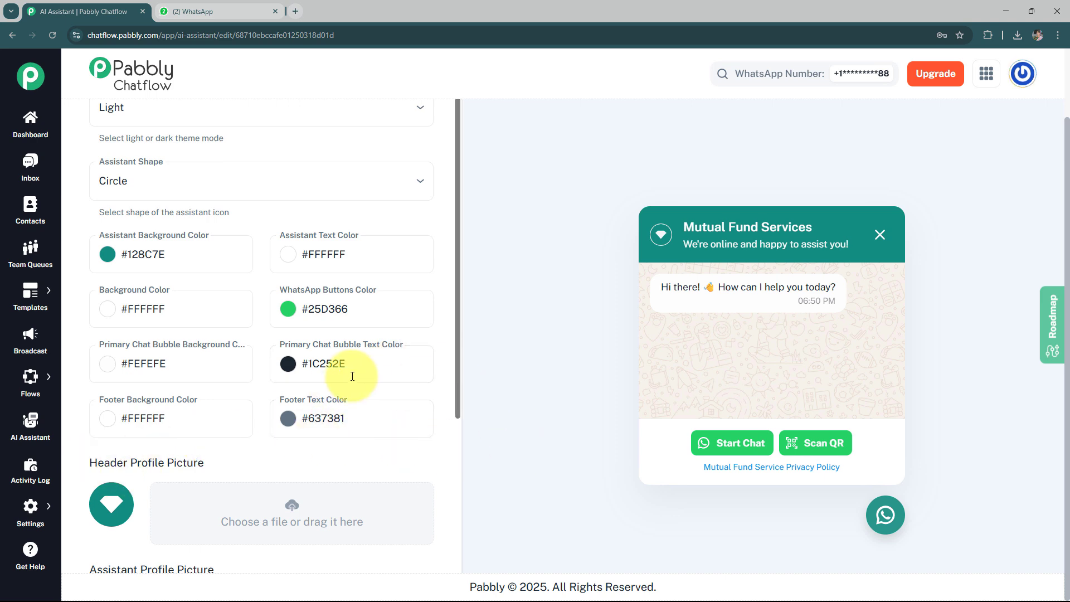
pyautogui.scroll(-4, 351, 375)
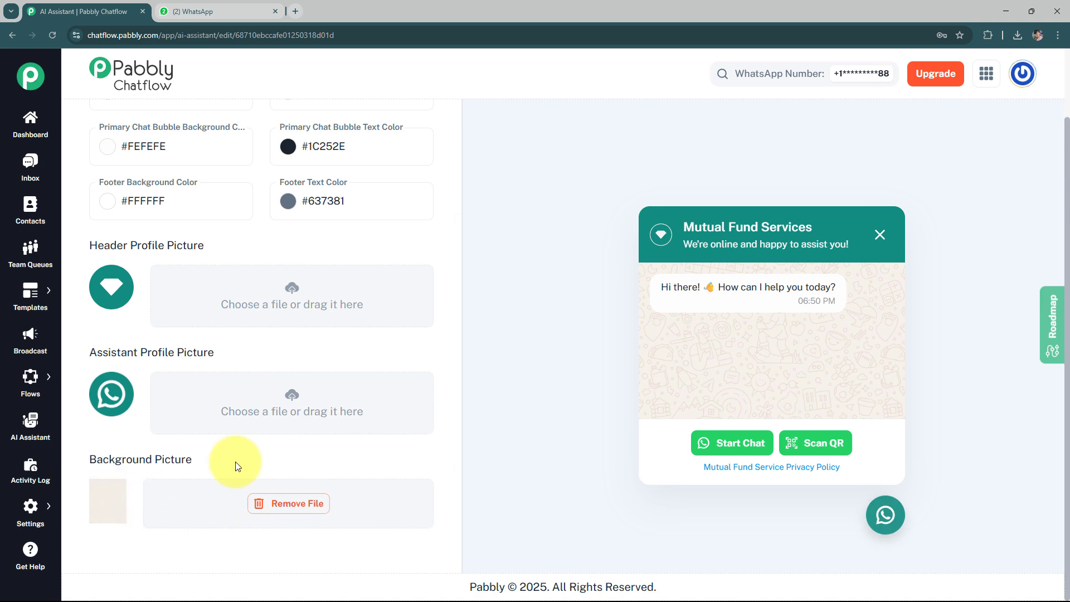
pyautogui.scroll(2, 527, 385)
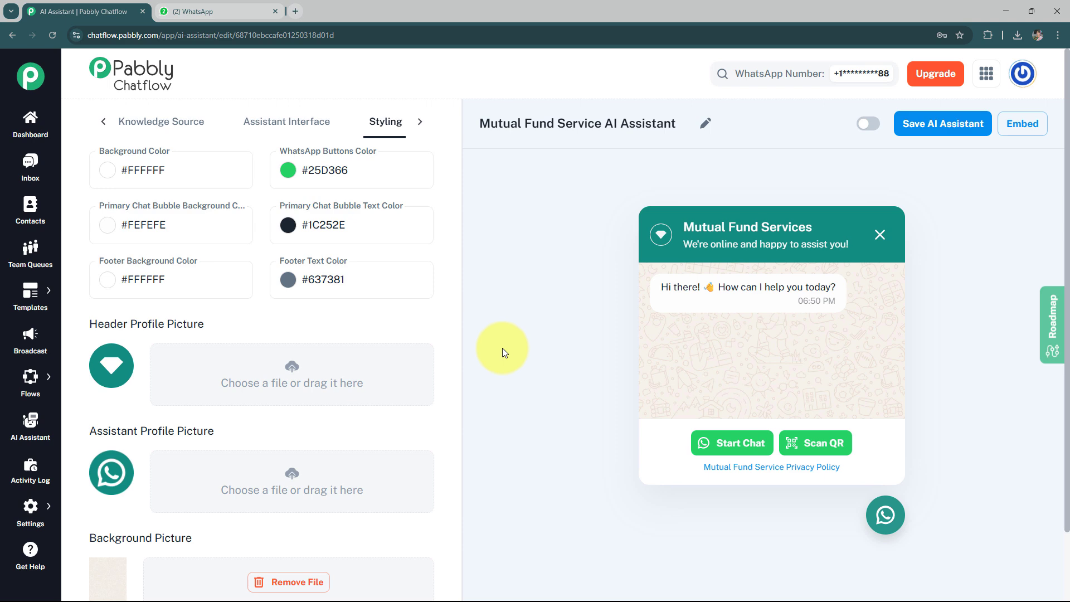
pyautogui.scroll(1, 460, 220)
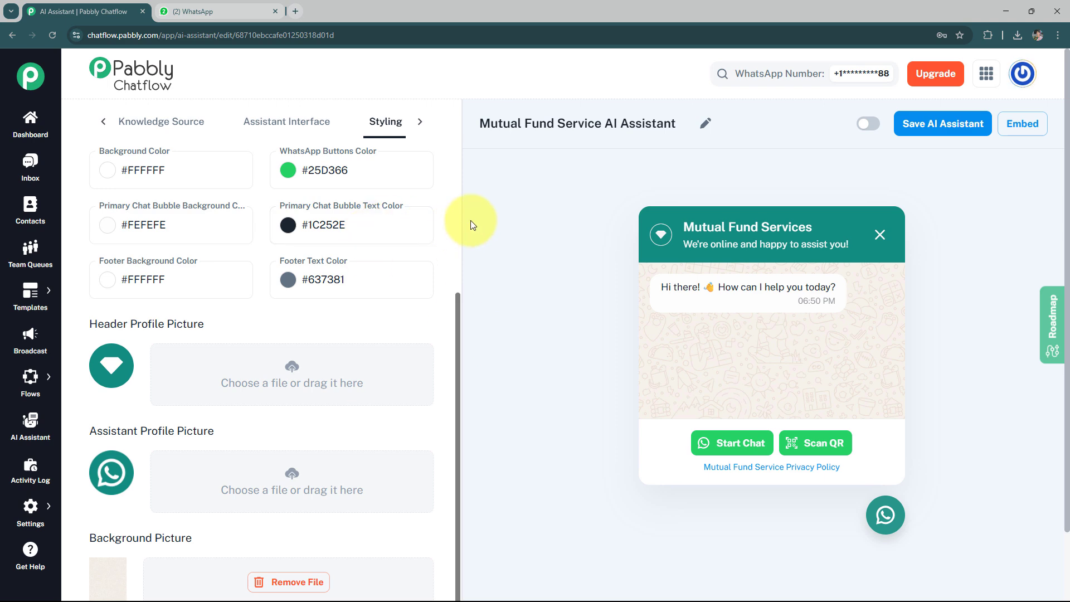
pyautogui.scroll(4, 450, 199)
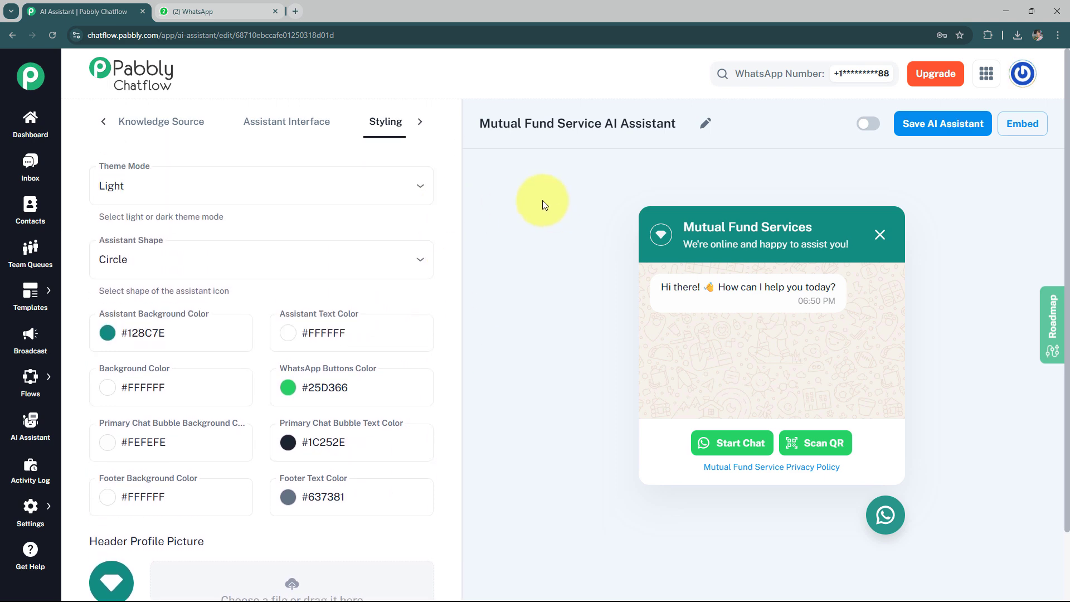
pyautogui.click(865, 124)
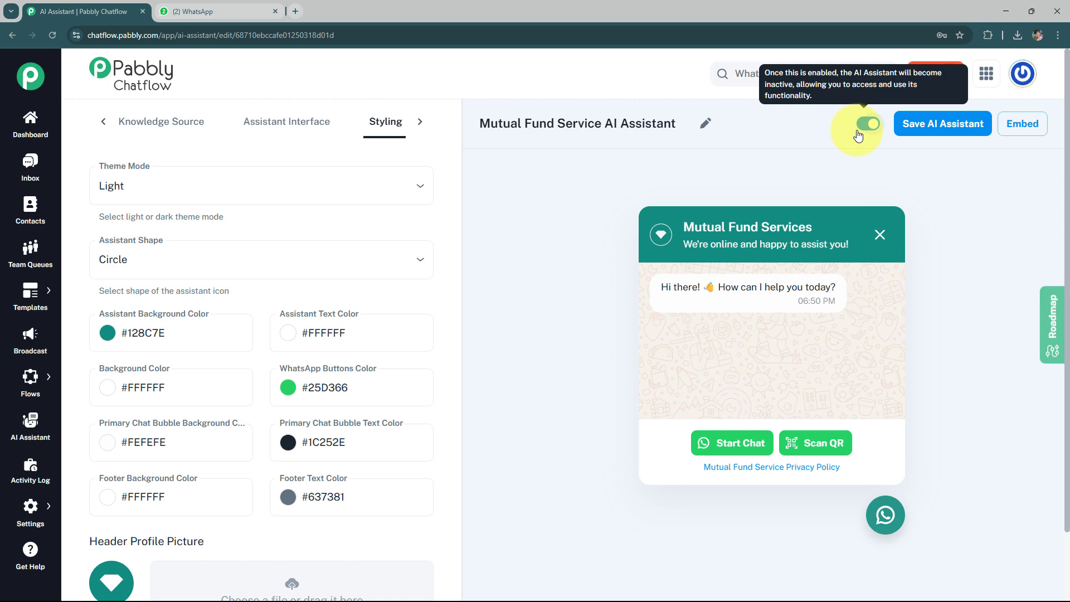
pyautogui.click(939, 130)
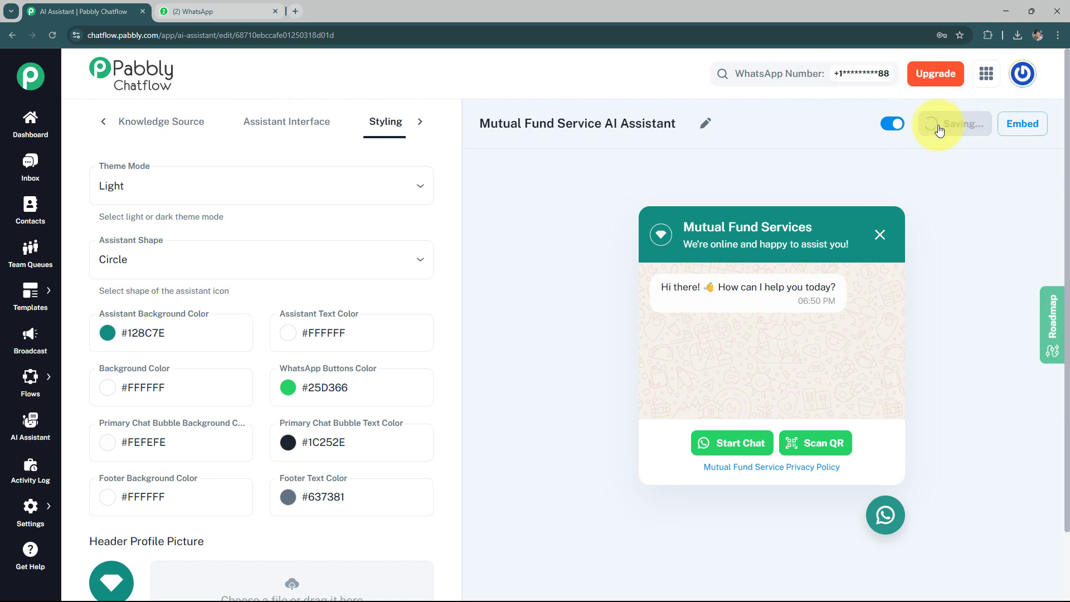